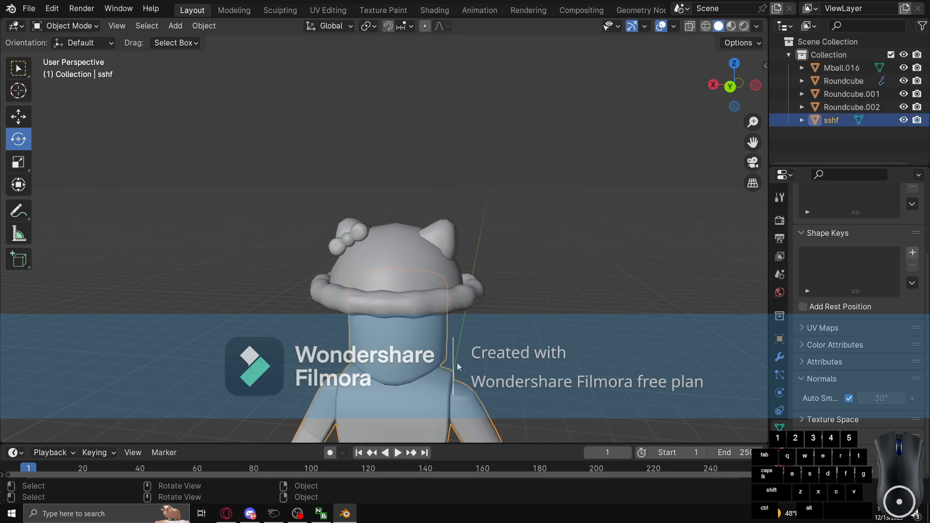
Hide the character body (sshf) so that only the hat parts remain in the viewport
key(h)
scroll(508, 319, up, 3)
alt+drag(460, 306, 310, 333)
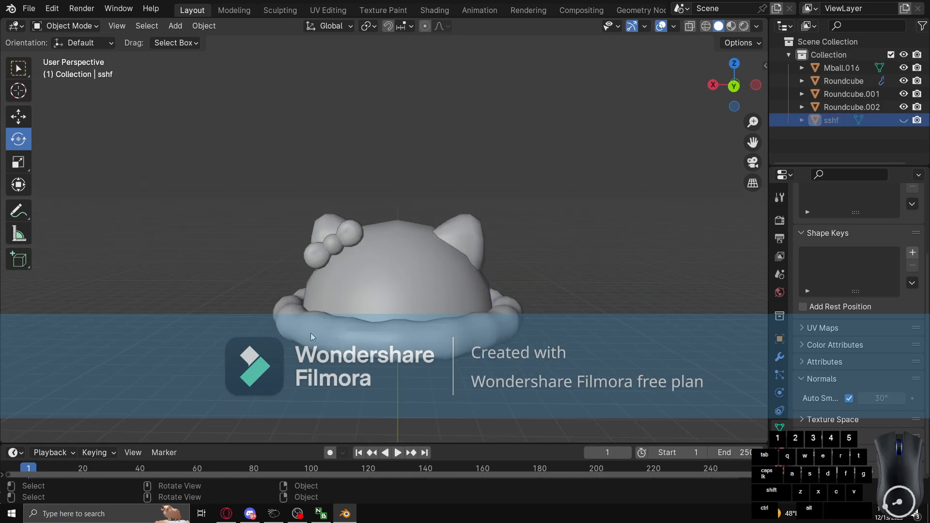
Examine the hat's dome, cat ears, bow and wavy brim up close and from slightly different angles
scroll(367, 302, up, 2)
scroll(367, 302, down, 3)
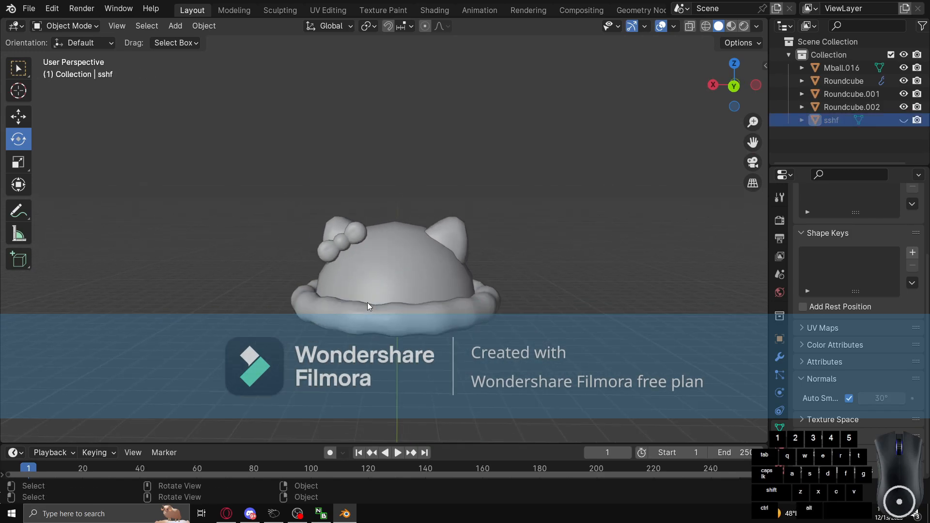
alt+drag(367, 303, 391, 266)
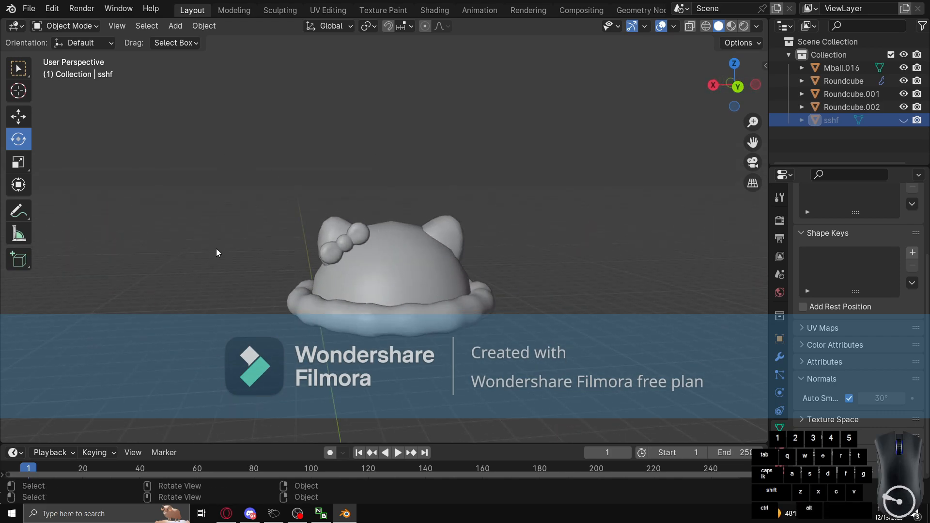
scroll(422, 295, up, 1)
scroll(426, 294, up, 3)
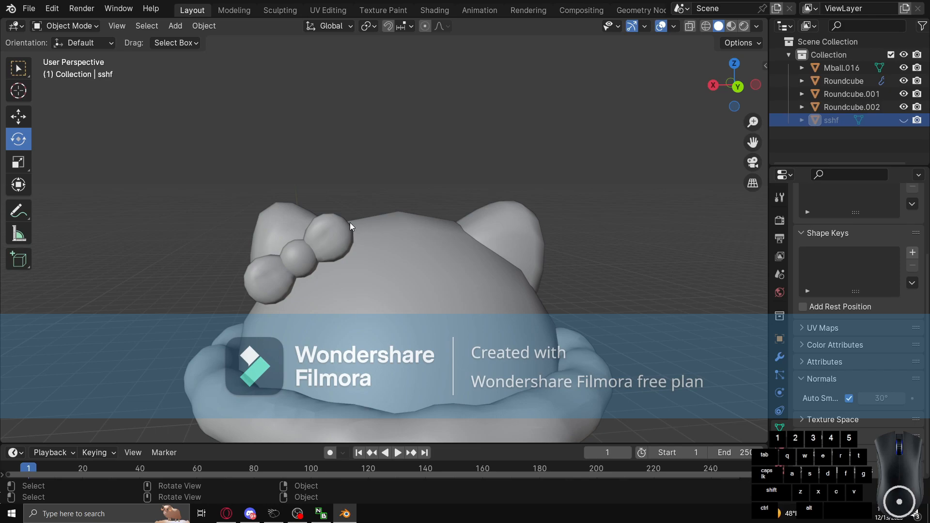
scroll(350, 222, down, 2)
mouse_move(469, 235)
alt+mouse_down()
mouse_move(454, 252)
mouse_move(508, 270)
mouse_move(463, 248)
alt+mouse_up()
scroll(454, 252, up, 4)
scroll(508, 270, down, 3)
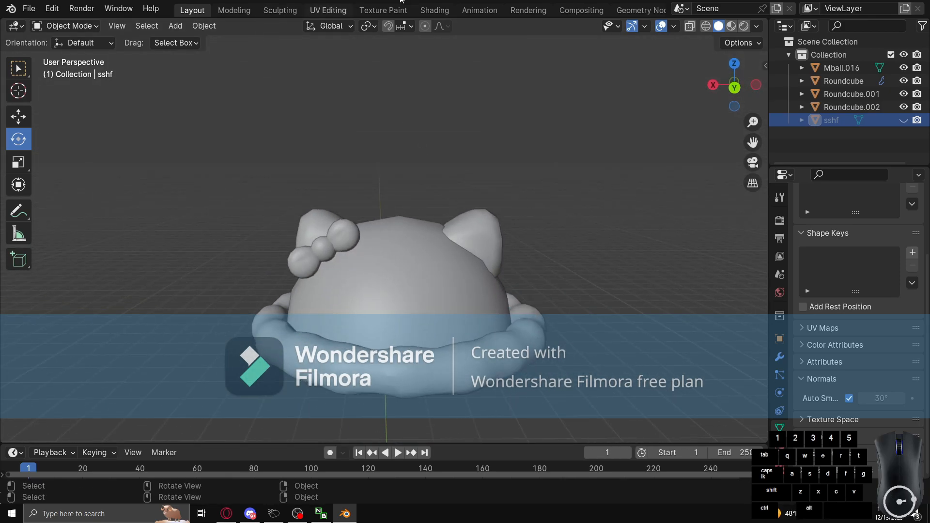
scroll(451, 322, up, 3)
mouse_move(451, 322)
alt+mouse_down()
mouse_move(464, 335)
mouse_move(452, 312)
alt+mouse_up()
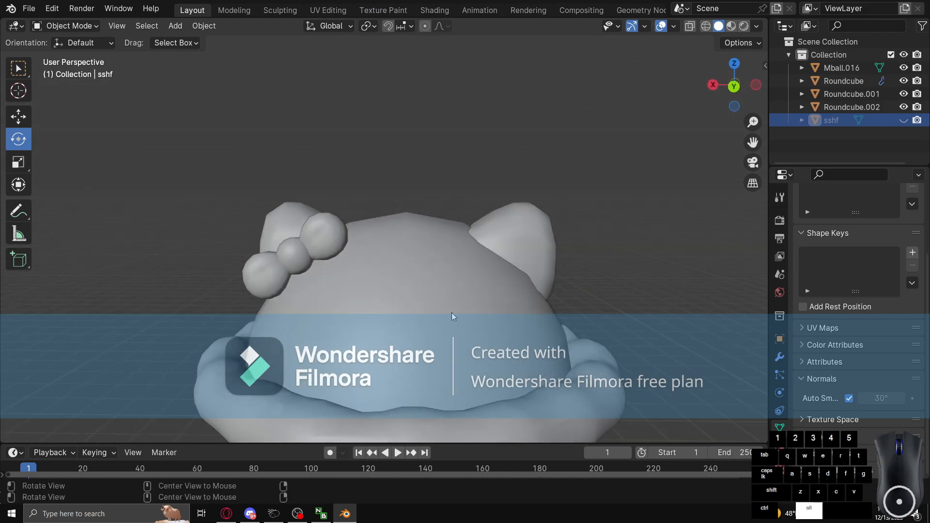
click(494, 352)
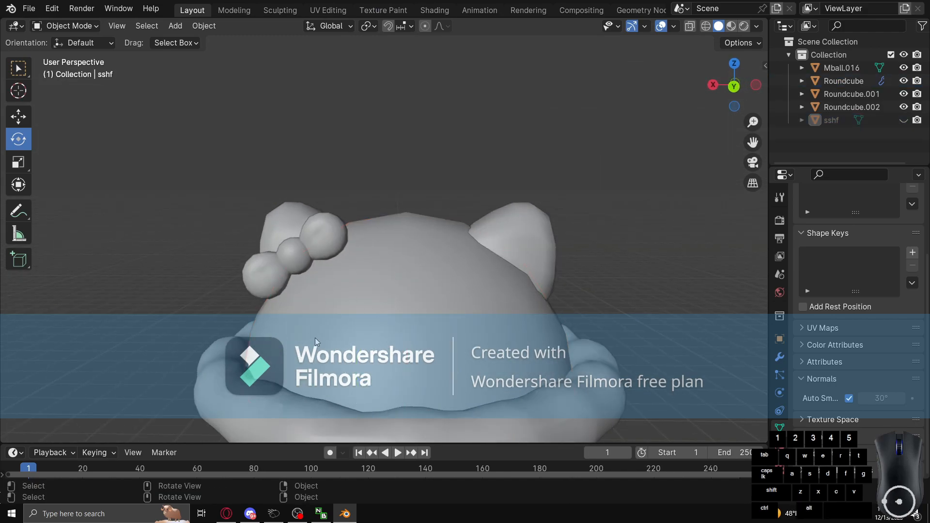
mouse_move(440, 325)
alt+mouse_down()
mouse_move(567, 323)
mouse_move(451, 317)
alt+mouse_up()
scroll(444, 299, down, 2)
scroll(444, 299, up, 3)
scroll(411, 328, down, 3)
scroll(415, 327, up, 3)
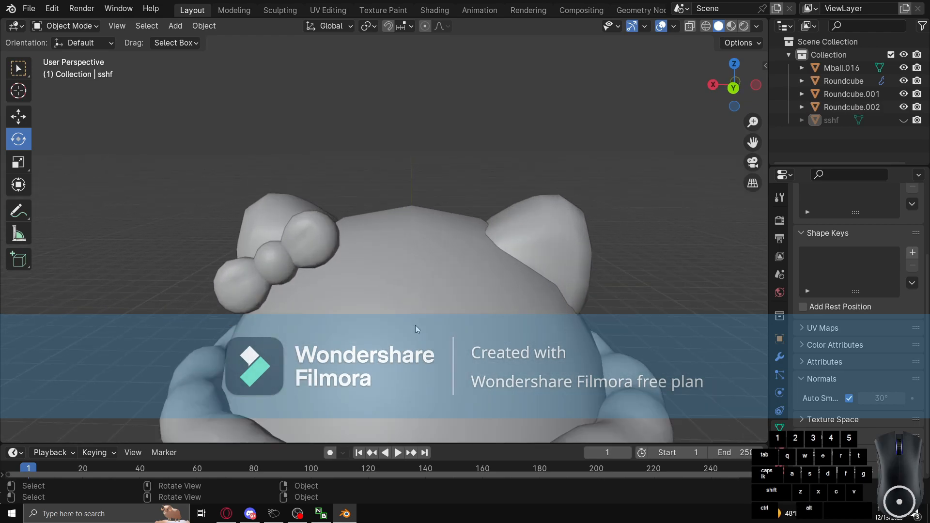
click(28, 10)
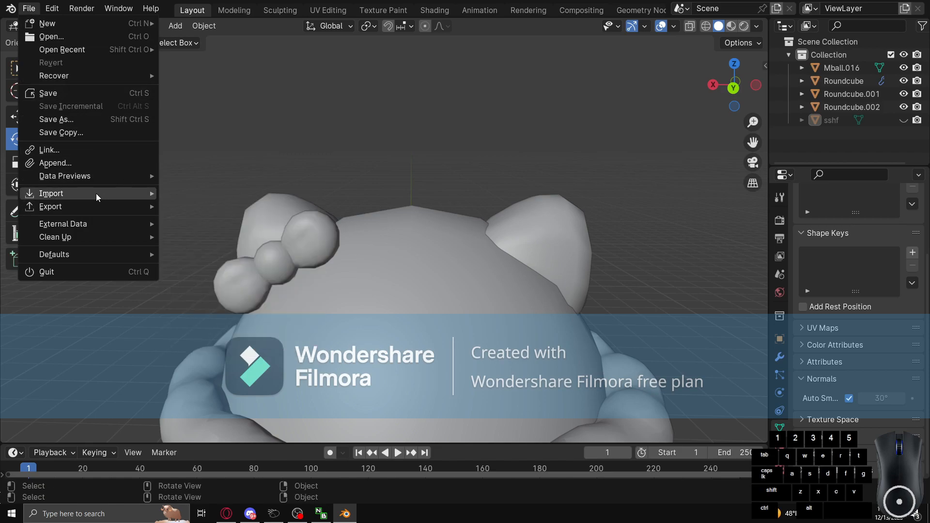
mouse_move(96, 197)
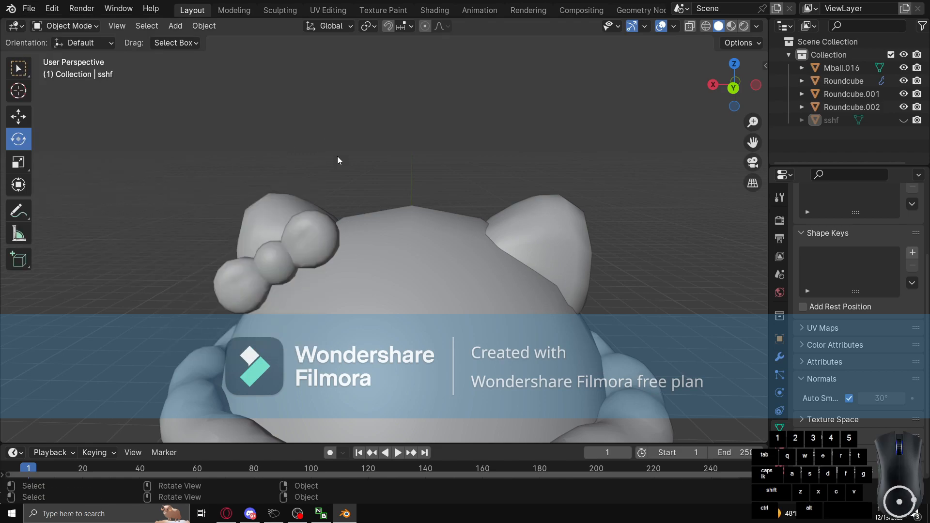
Place the 3D cursor in empty space beside the hat in the back orthographic view and add a UV sphere there
scroll(337, 159, down, 1)
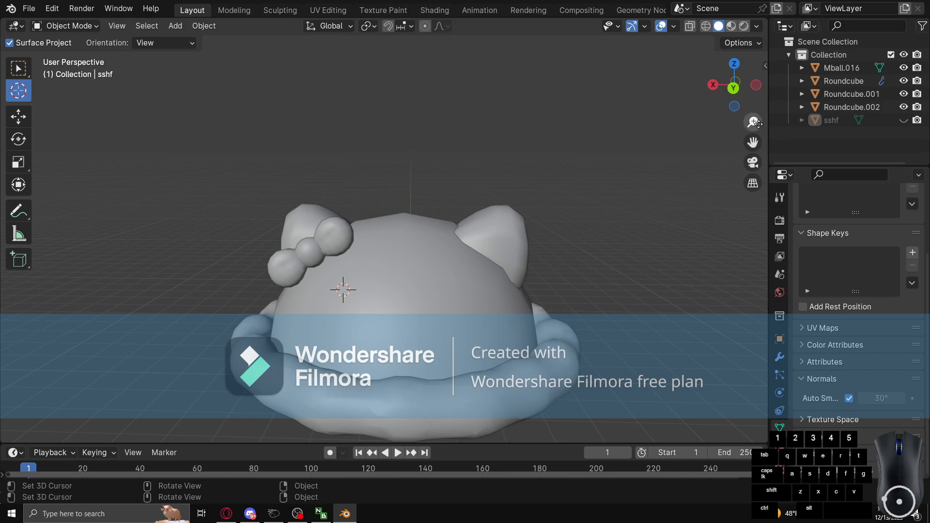
click(734, 88)
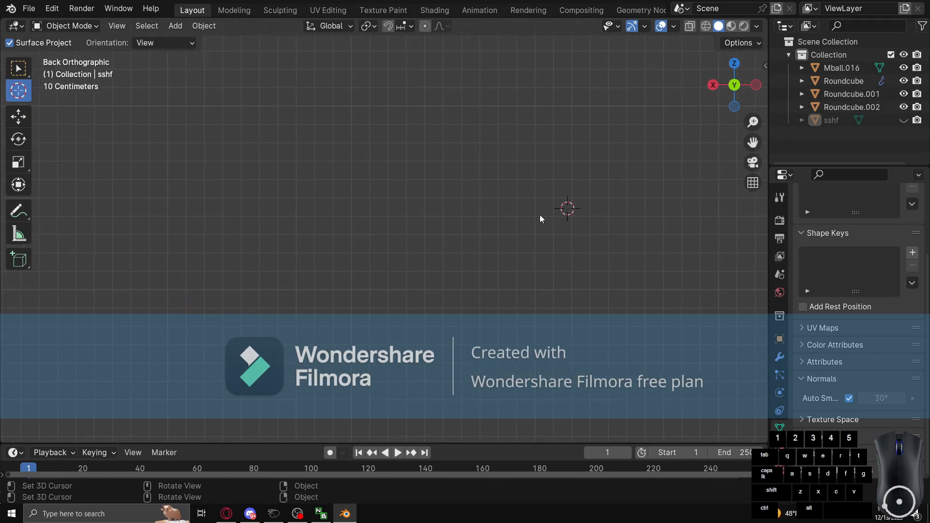
drag(567, 207, 356, 214)
key(shift+a)
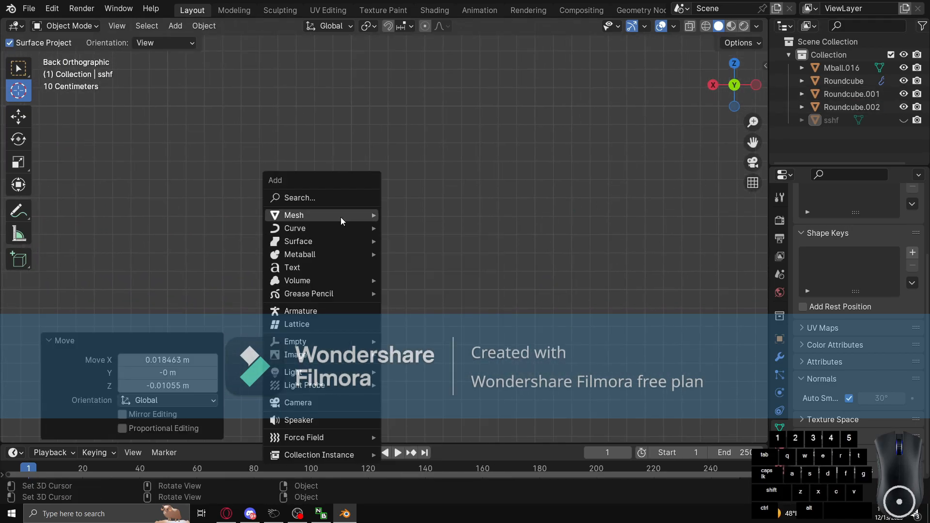
click(425, 255)
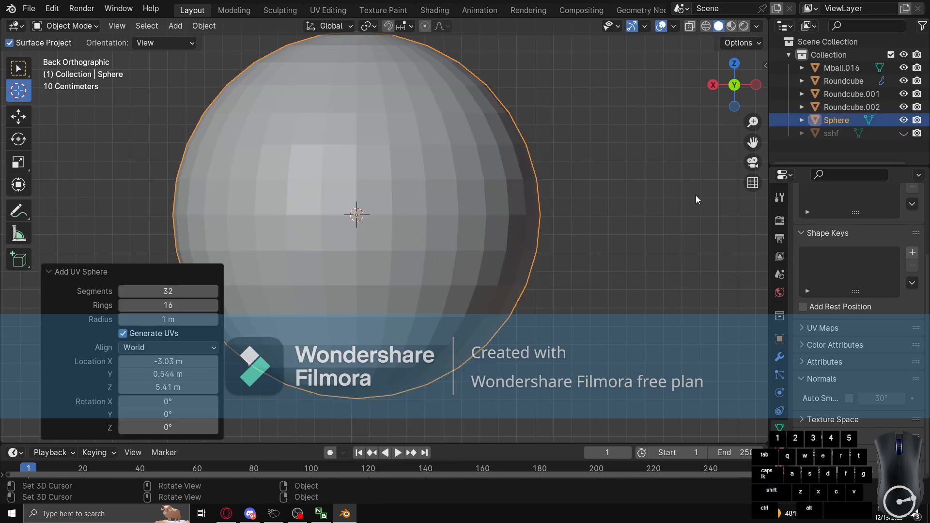
shift+middle_drag(362, 200, 434, 216)
Set the new UV sphere to 20 segments and 10 rings
click(175, 290)
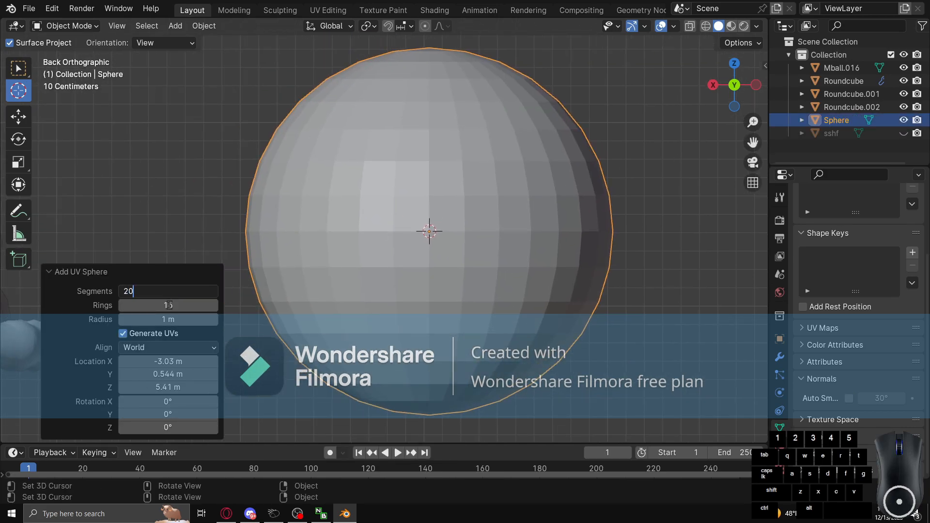
text(20)
key(Return)
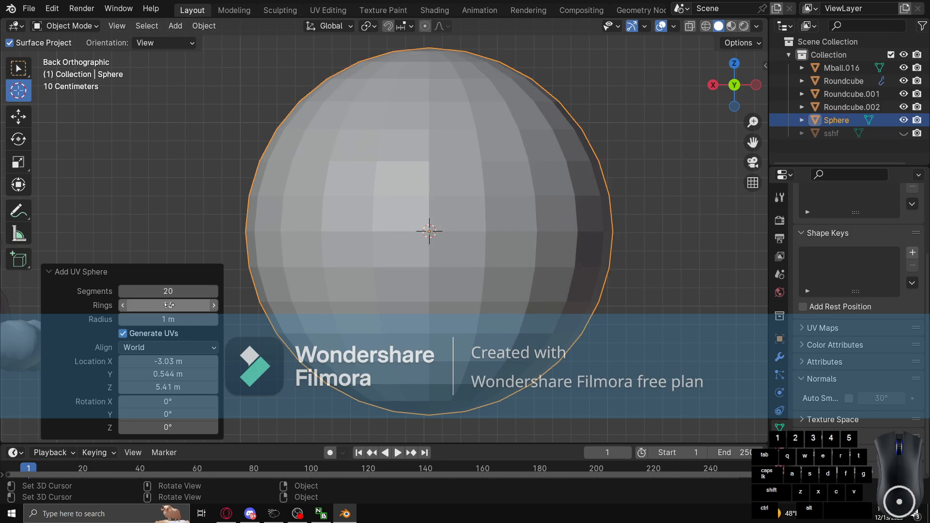
click(169, 305)
text(10)
key(Return)
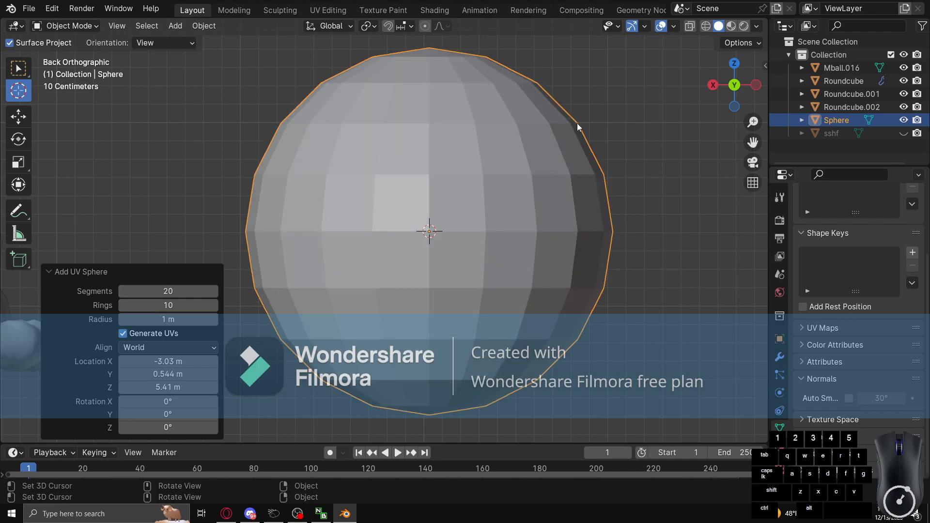
In Edit Mode with wireframe shading, delete all sphere vertices above the equator
key(Tab)
scroll(547, 276, down, 1)
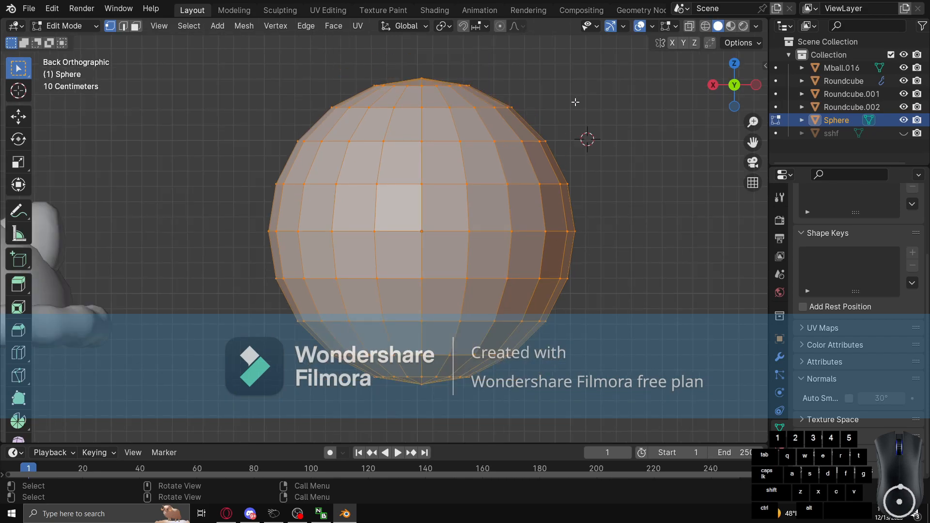
key(z)
click(417, 244)
key(alt+a)
drag(228, 52, 662, 203)
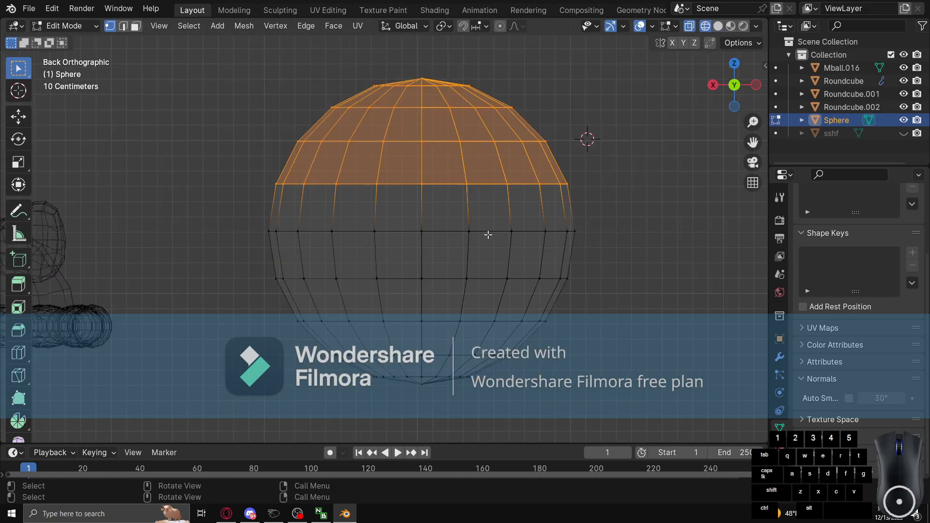
key(x)
click(484, 235)
Delete the sphere's vertices below the equator, keeping only the equator ring
drag(238, 259, 575, 416)
key(x)
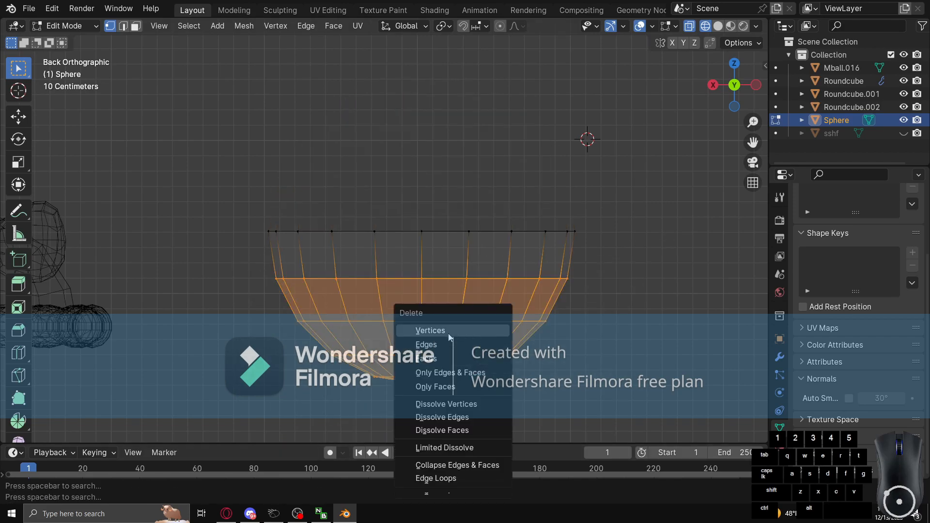
click(449, 331)
alt+drag(451, 302, 452, 315)
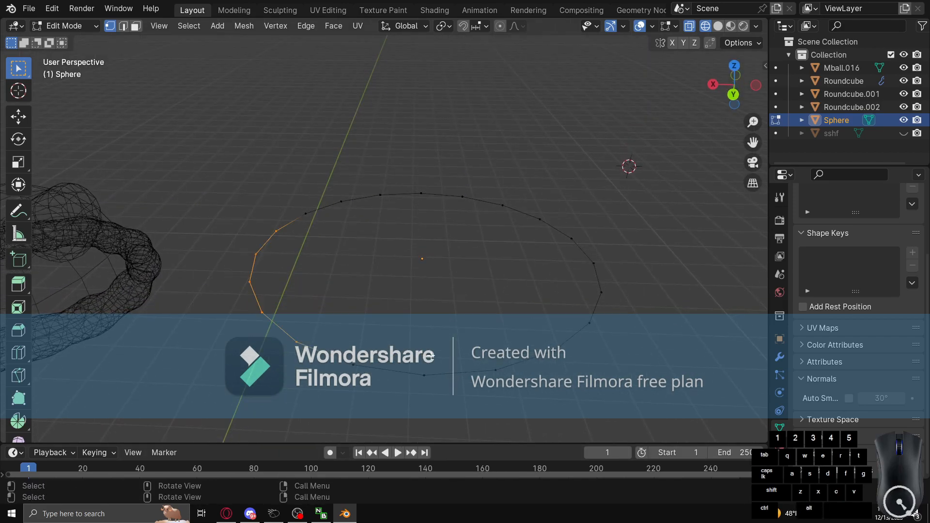
Fill the equator ring with a face and switch the viewport back to solid shading
scroll(435, 280, down, 2)
alt+drag(421, 280, 427, 266)
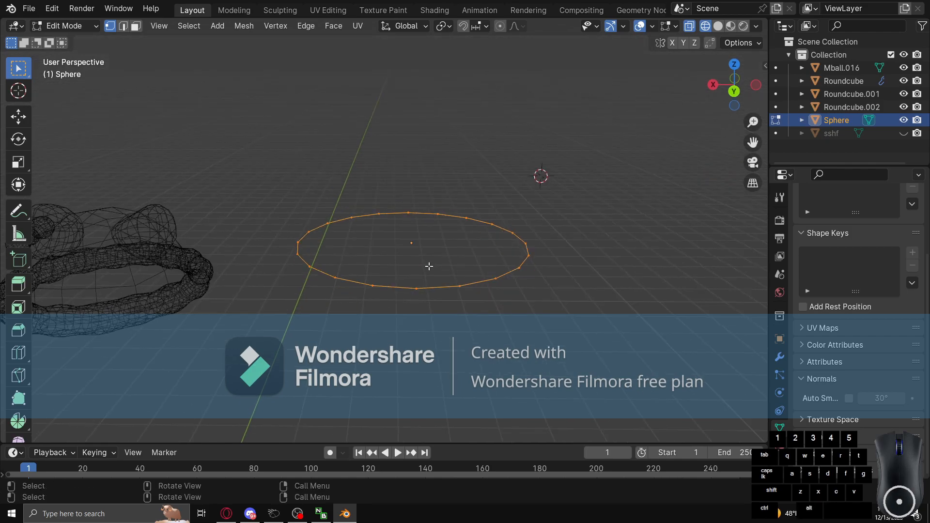
key(f)
click(452, 182)
key(z)
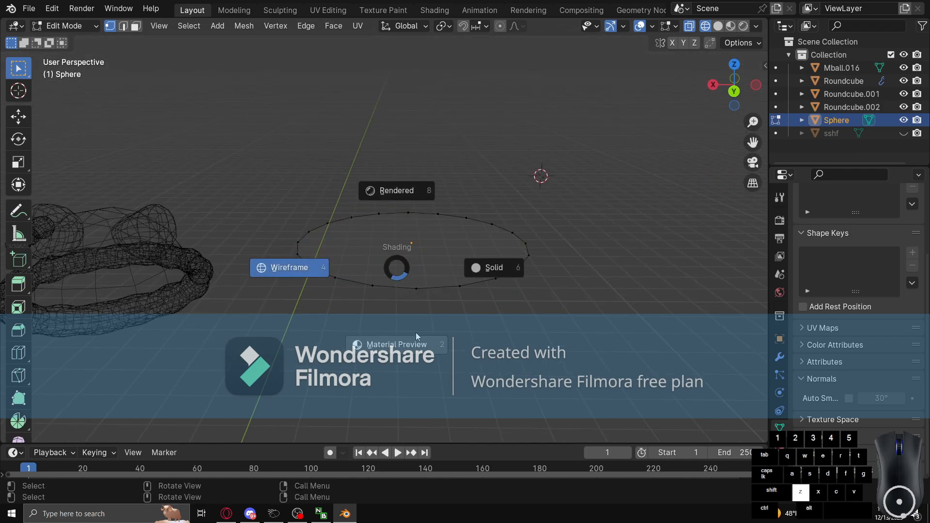
click(479, 282)
Return to Object Mode and move the filled disc over to the hat
scroll(536, 320, down, 2)
alt+drag(419, 291, 450, 295)
key(Tab)
click(467, 277)
click(388, 246)
alt+drag(507, 286, 434, 257)
drag(550, 227, 556, 229)
alt+drag(382, 195, 431, 260)
click(18, 119)
alt+drag(476, 290, 368, 262)
click(24, 141)
Scale the disc by 0.511 and tilt it upright beside the hat
key(s)
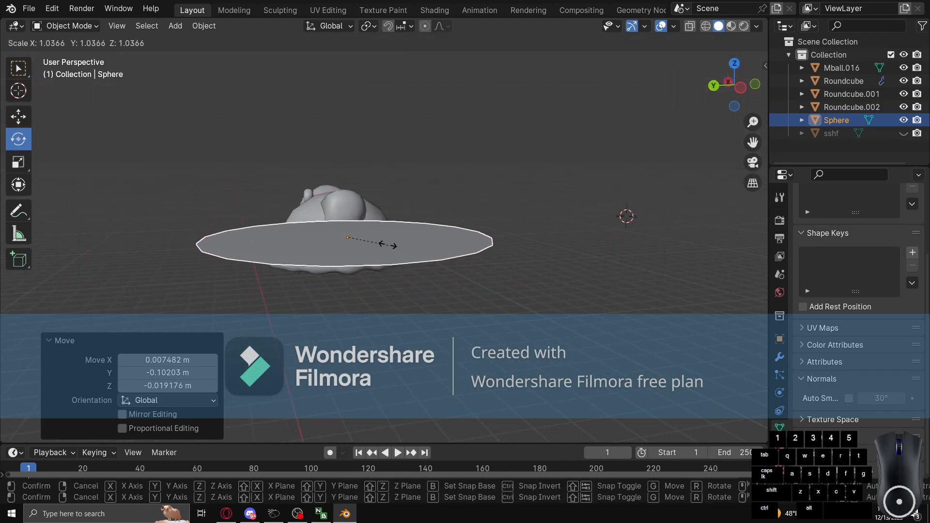
click(2, 125)
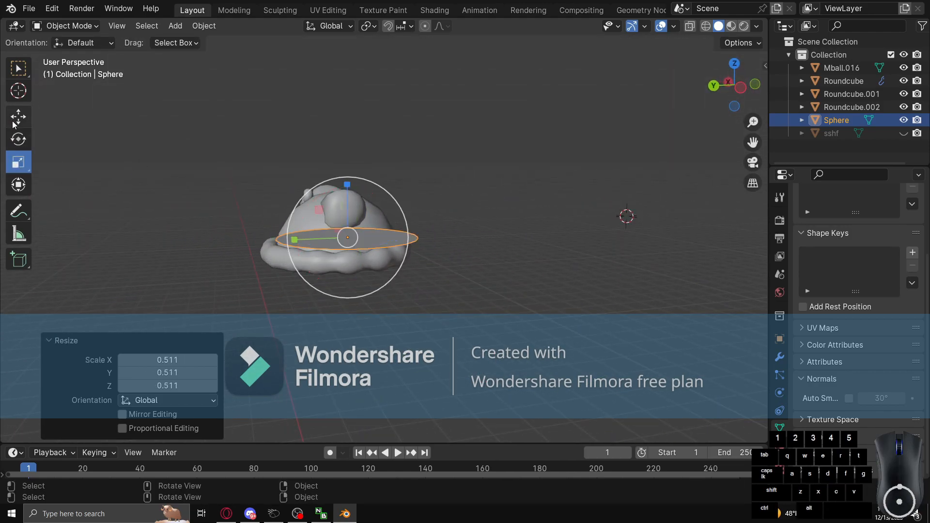
click(13, 121)
scroll(309, 212, up, 1)
click(23, 166)
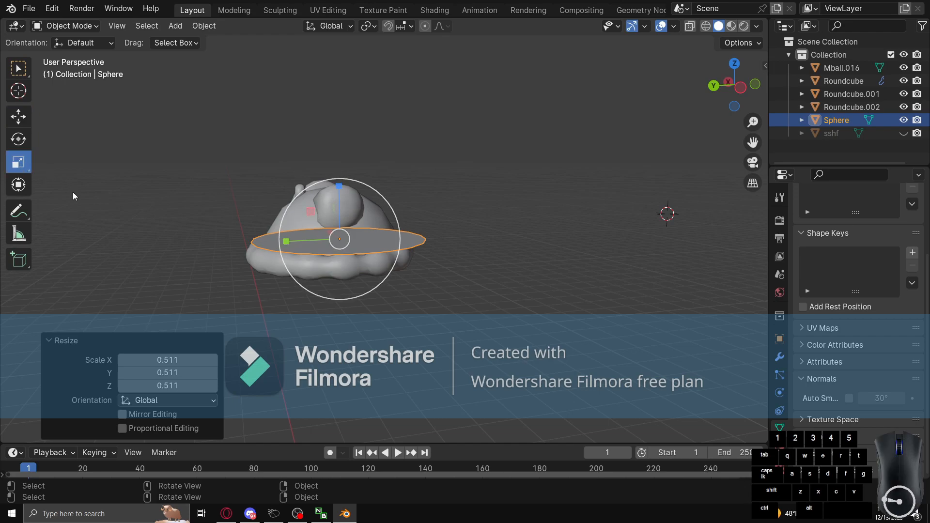
scroll(56, 168, up, 2)
drag(277, 208, 251, 240)
click(436, 277)
middle_drag(436, 277, 511, 300)
In Edit Mode, extrude three neighbouring rim vertices of the disc outward into a short two-face tab
key(Tab)
middle_drag(629, 226, 555, 247)
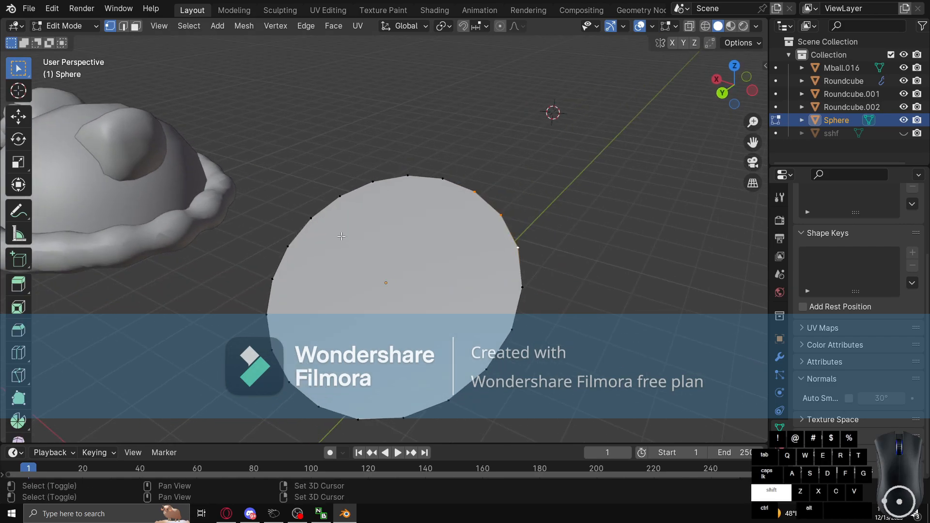
click(19, 117)
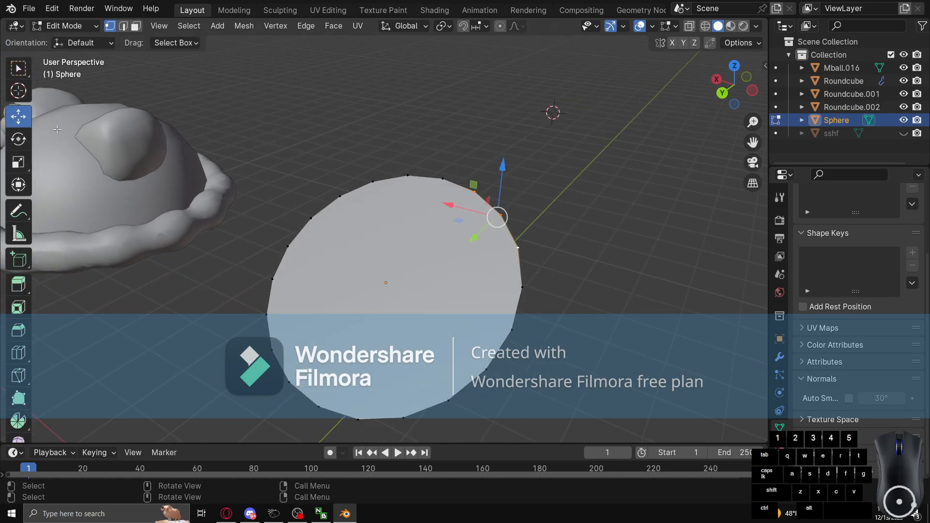
key(e)
click(554, 211)
key(e)
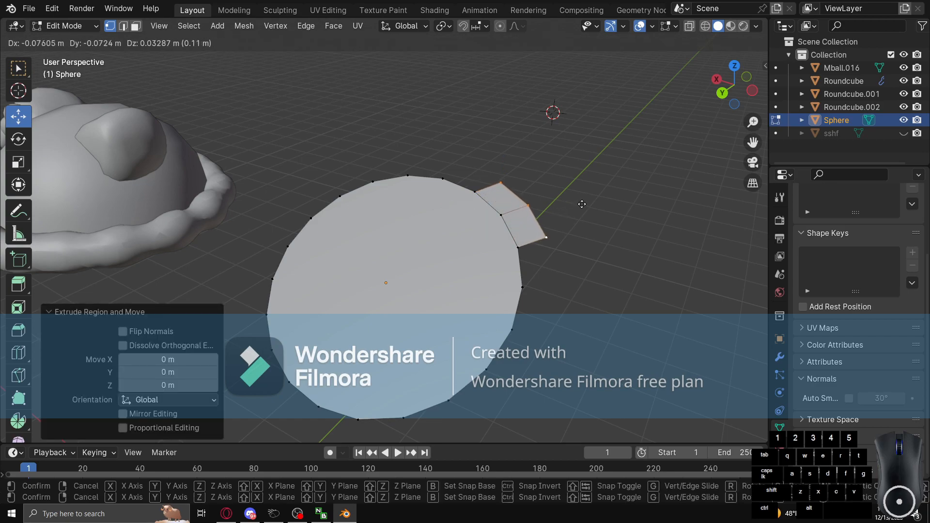
click(595, 202)
click(616, 202)
Extrude a chain of vertices from the tab's outer corner in an arc that curves round to its opposite outer corner
middle_drag(588, 210, 616, 207)
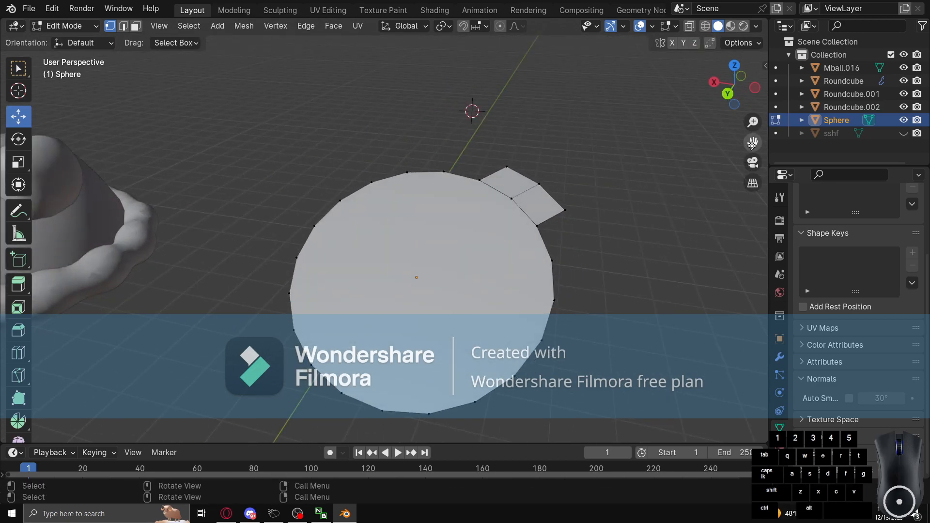
drag(752, 143, 676, 228)
scroll(522, 303, up, 2)
key(e)
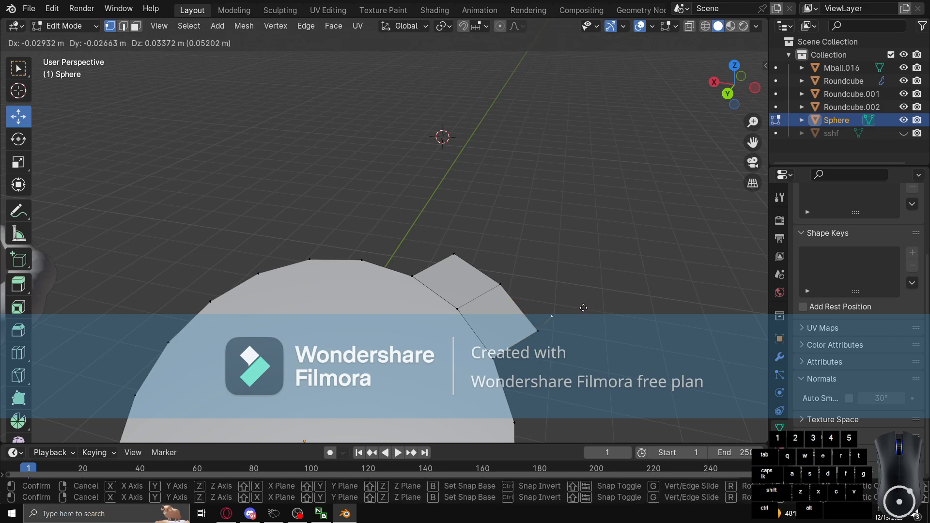
click(587, 286)
key(e)
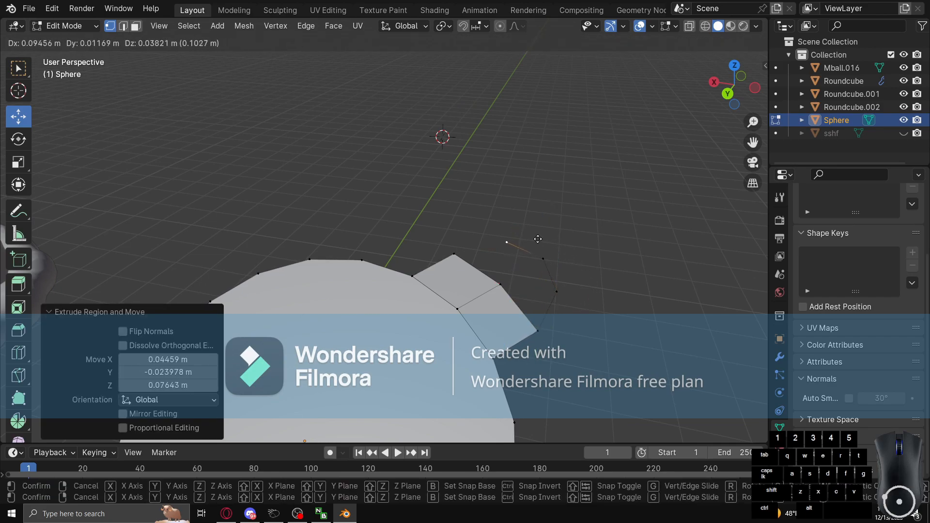
click(491, 237)
key(e)
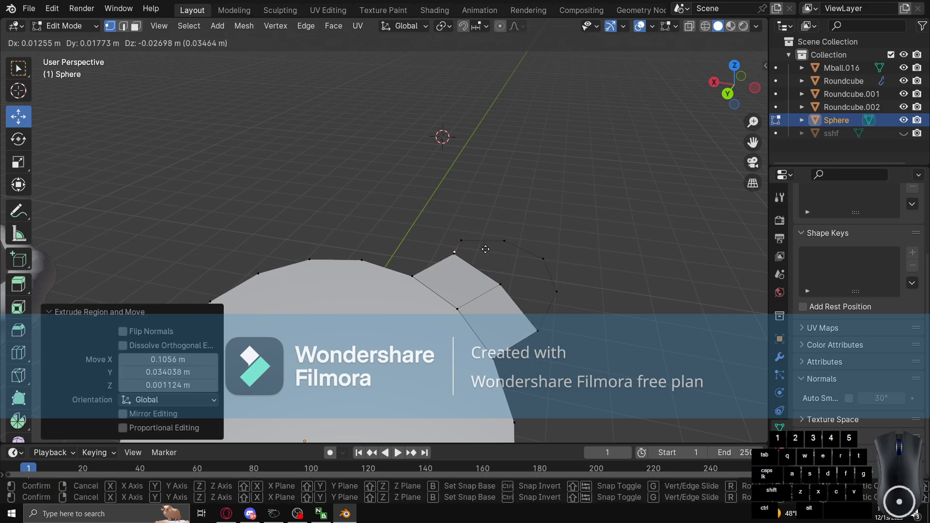
click(485, 249)
Place the last vertex of the outline arc beside the tab's outer corner and merge the two at their center
click(576, 222)
scroll(520, 263, up, 3)
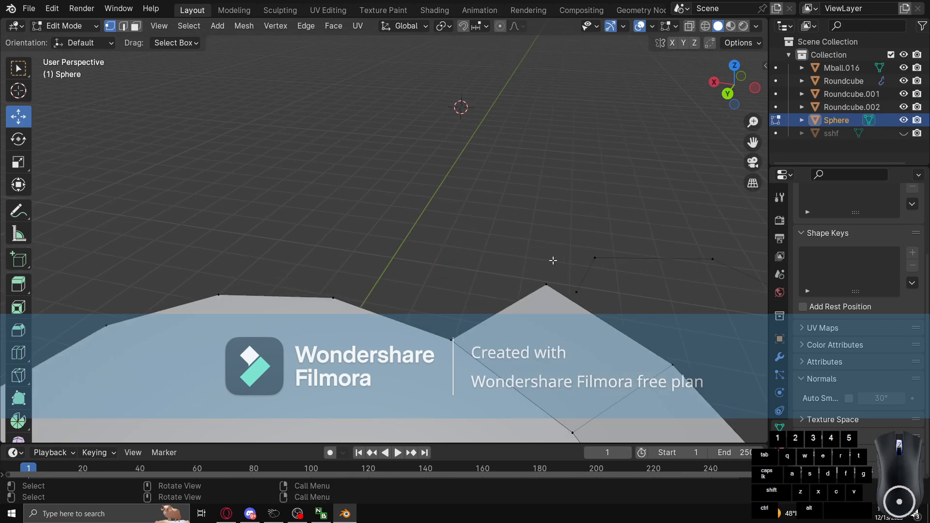
shift+click(550, 283)
key(m)
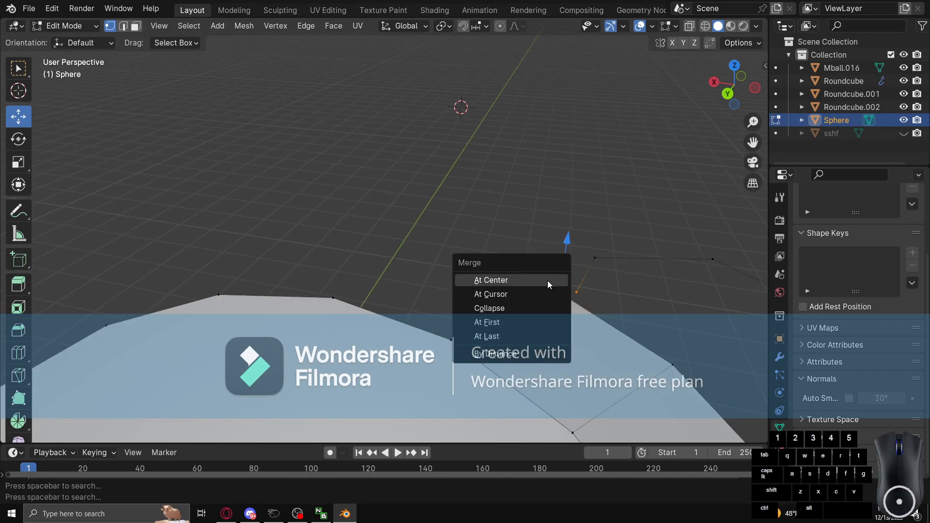
click(503, 286)
scroll(536, 209, down, 3)
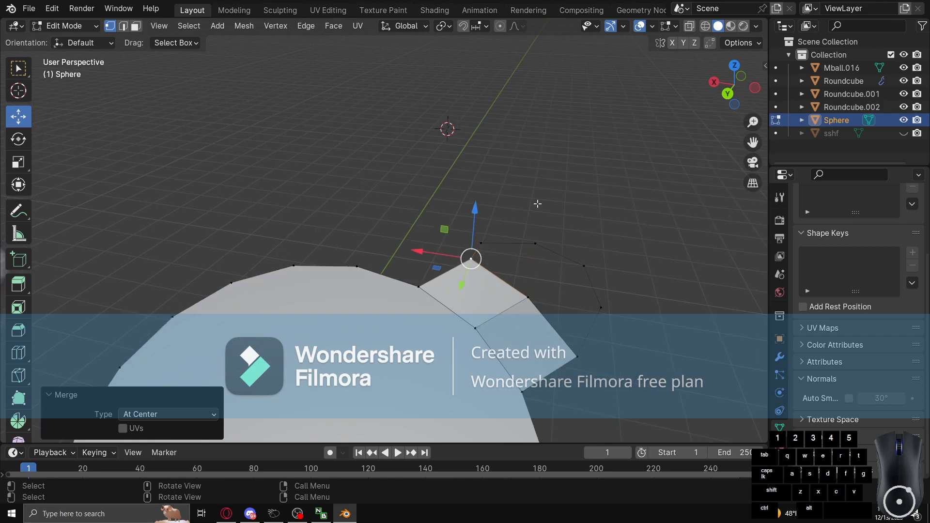
Select the arc's vertices together with the tab's outer vertices and fill them with a face
click(538, 204)
shift+drag(467, 212, 518, 239)
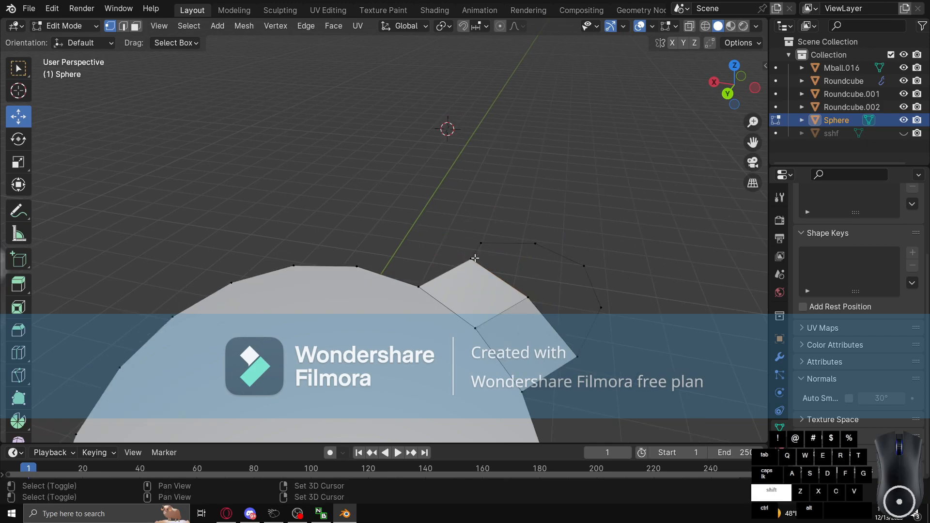
shift+click(581, 356)
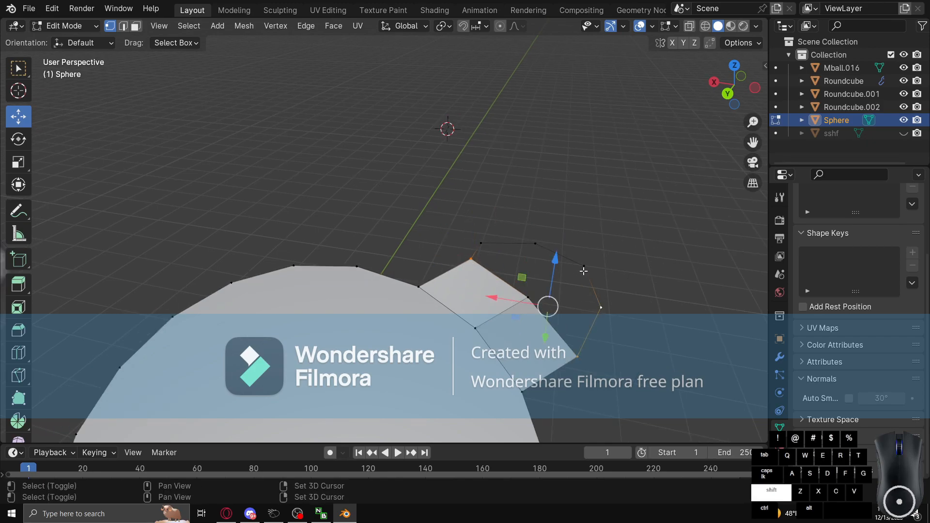
shift+click(538, 246)
shift+click(528, 297)
key(f)
click(598, 207)
scroll(597, 207, down, 4)
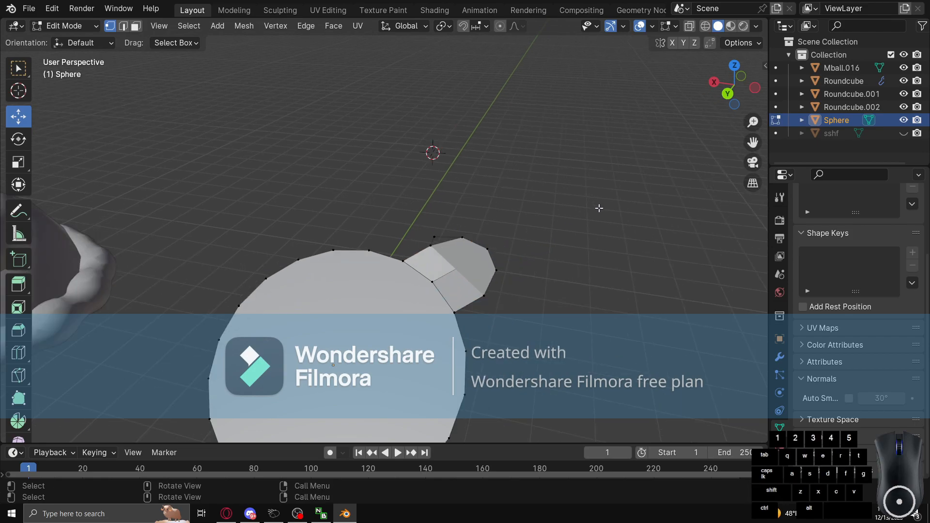
Fill the small triangular gap between the tab's corner and the first two arc vertices with a face
scroll(564, 254, up, 7)
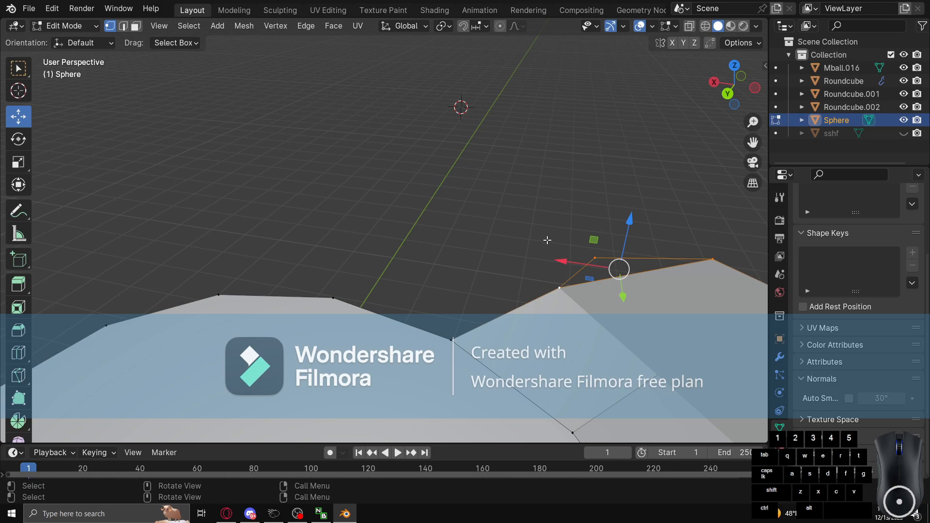
scroll(547, 239, up, 5)
scroll(544, 226, down, 6)
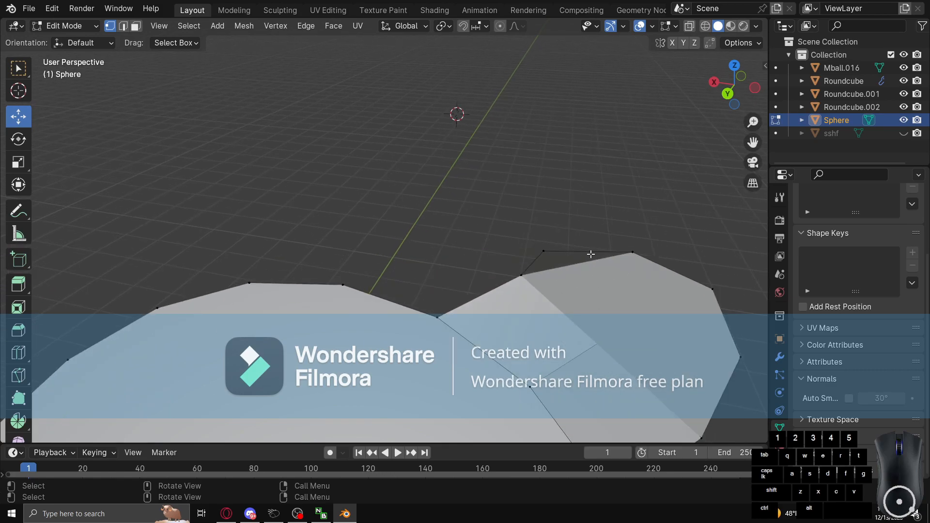
key(d)
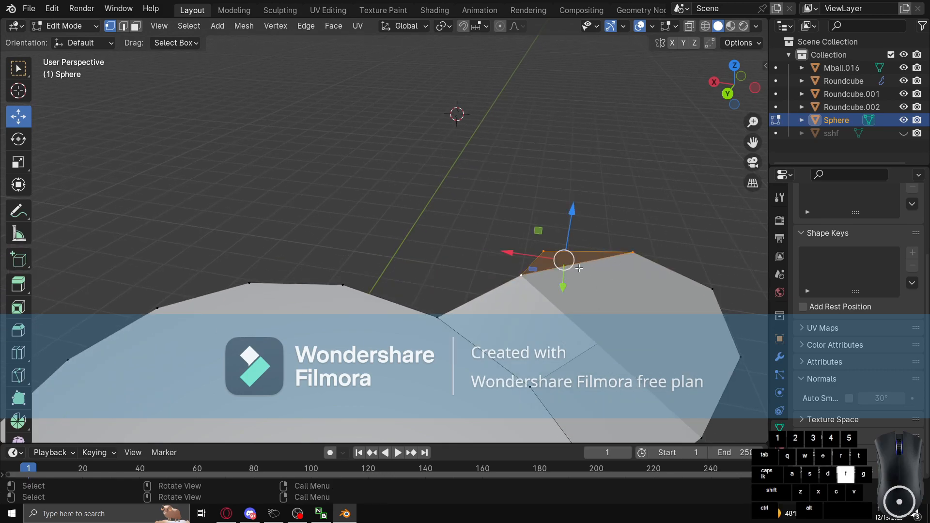
click(579, 195)
scroll(582, 228, down, 4)
scroll(581, 255, up, 6)
scroll(650, 301, down, 3)
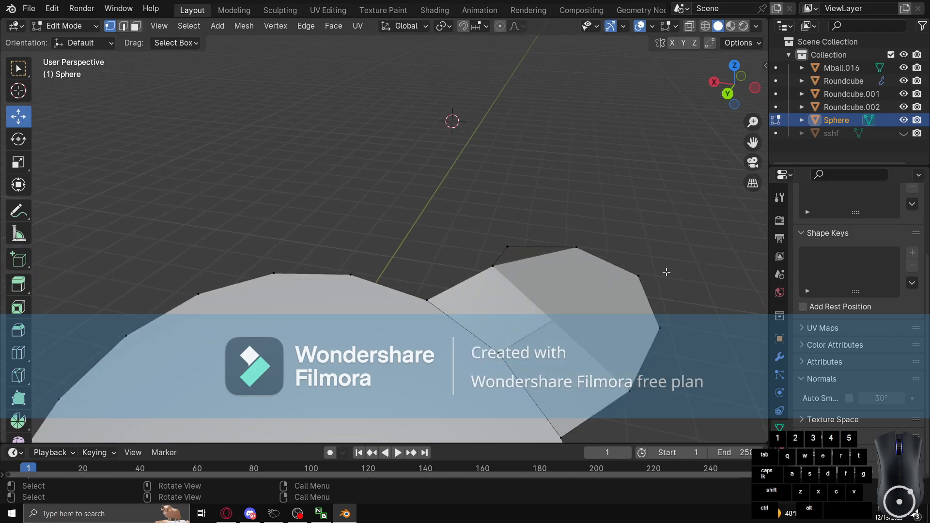
Delete the protruding arc vertex next to the tab's corner
middle_drag(542, 251, 376, 210)
alt+drag(390, 198, 310, 194)
drag(240, 210, 263, 215)
mouse_move(263, 215)
alt+mouse_down()
mouse_move(340, 233)
mouse_move(353, 213)
mouse_move(272, 205)
alt+mouse_up()
alt+drag(278, 206, 446, 221)
click(431, 220)
scroll(436, 219, up, 2)
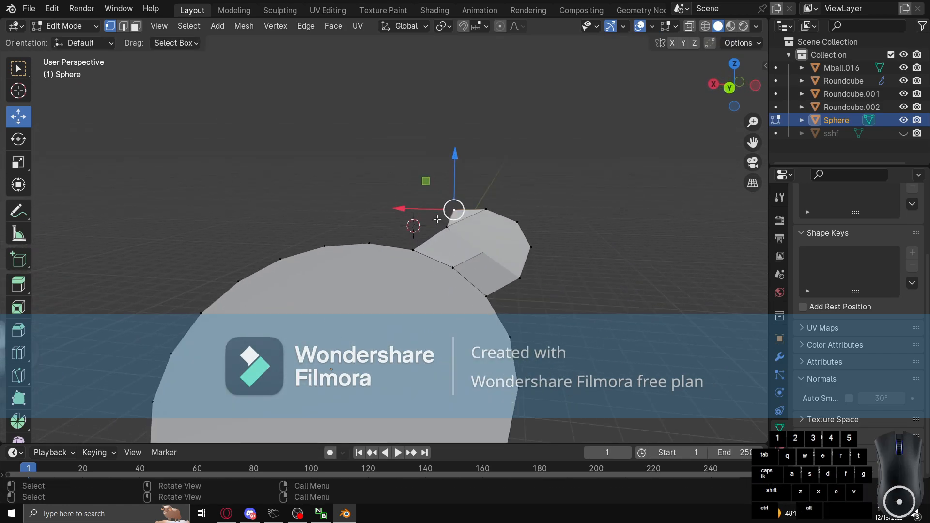
key(x)
click(436, 219)
scroll(522, 237, down, 3)
alt+drag(508, 238, 472, 292)
scroll(468, 268, down, 9)
drag(258, 212, 465, 338)
drag(330, 269, 65, 264)
key(ctrl+z)
click(427, 281)
scroll(554, 209, up, 3)
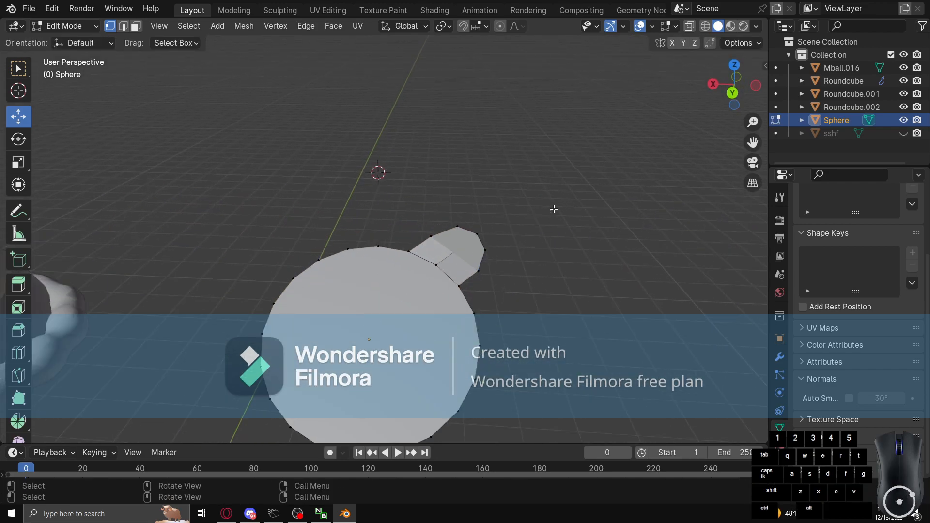
Select the whole disc mesh, scale it by 1.009 and move it 2.4781 m along X to the hat
scroll(422, 253, down, 3)
shift+middle_drag(458, 264, 532, 244)
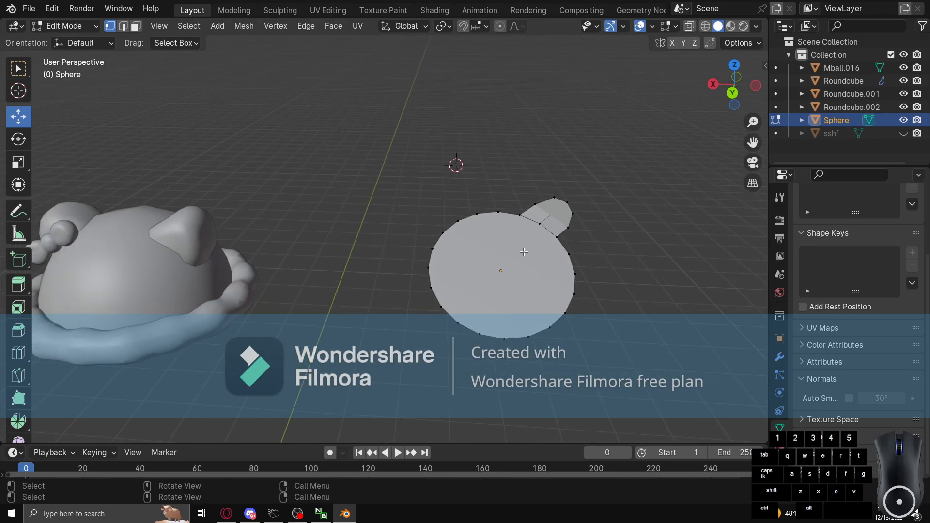
key(a)
key(s)
click(537, 243)
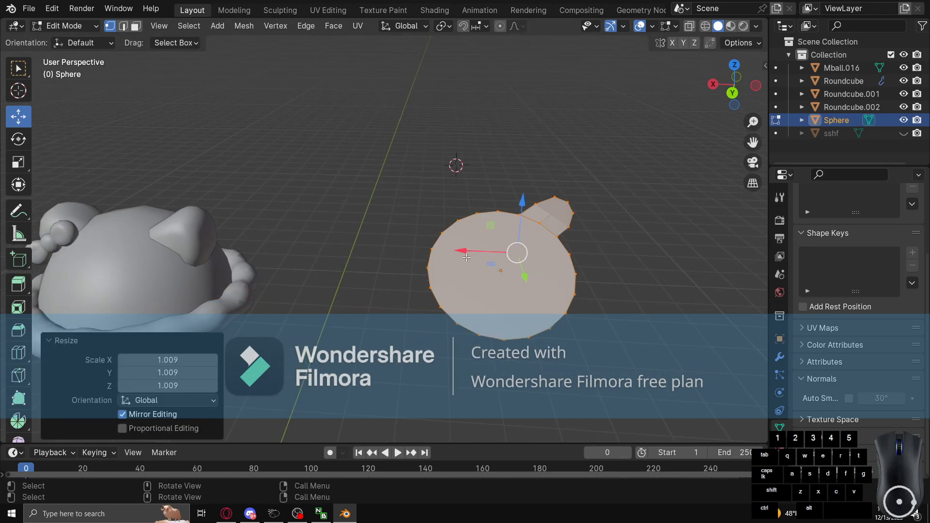
drag(465, 254, 132, 245)
shift+middle_drag(748, 156, 90, 127)
Scale the disc mesh down to about 0.4 and move it onto the middle of the hat's front
key(s)
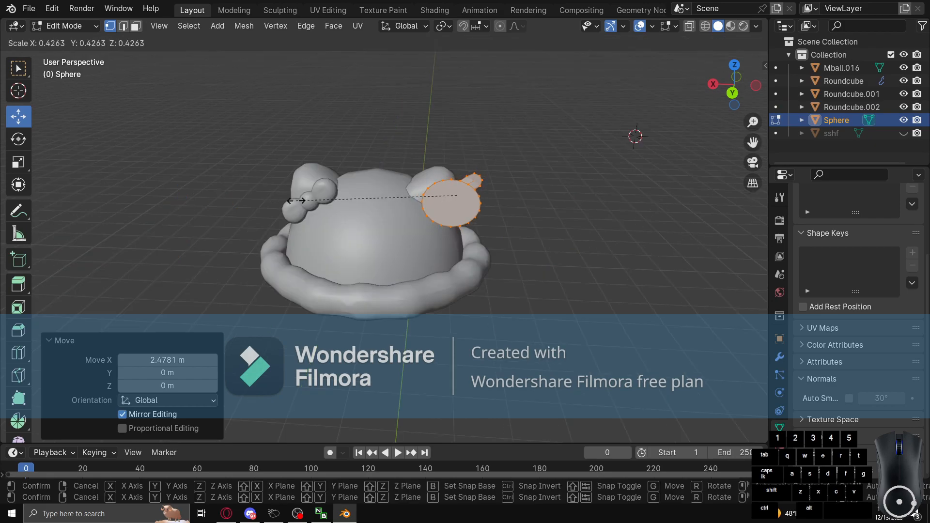
click(311, 200)
drag(457, 196, 334, 222)
alt+drag(335, 224, 6, 122)
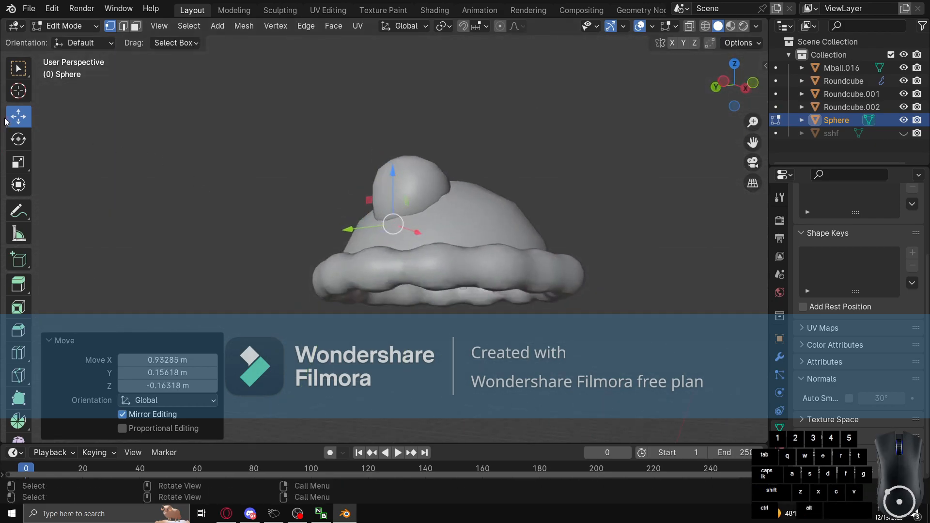
click(18, 139)
scroll(308, 244, up, 3)
alt+drag(293, 229, 337, 193)
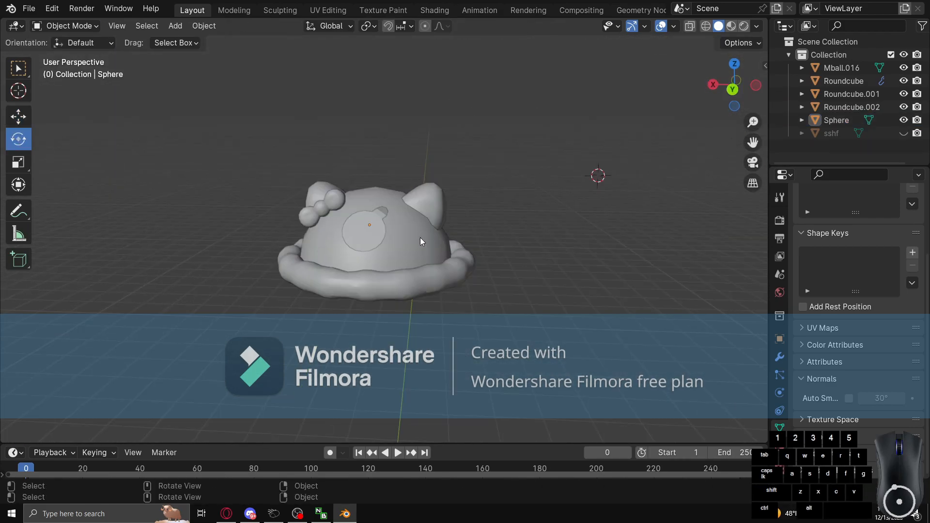
alt+drag(420, 238, 356, 242)
scroll(376, 237, up, 2)
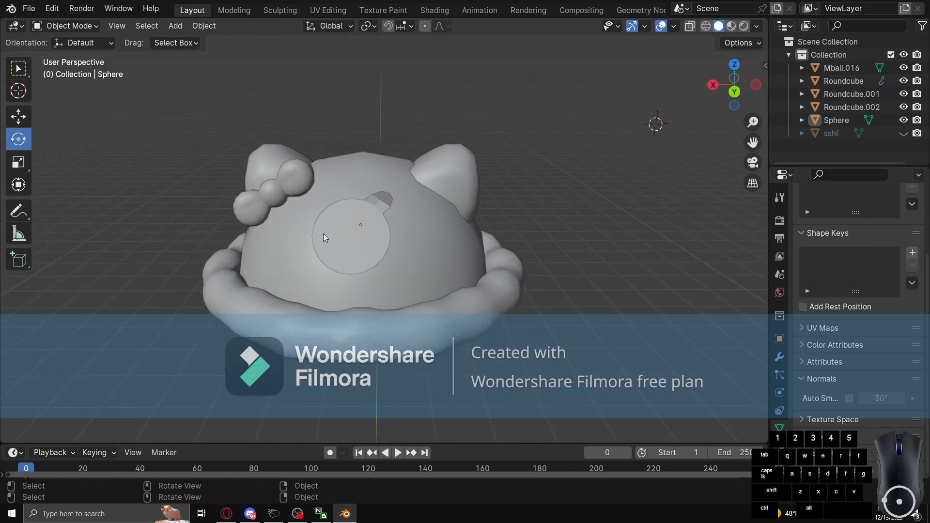
In Edit Mode, delete the vertices of the tab so that only the plain round disc is left
click(365, 237)
key(Tab)
scroll(377, 193, up, 4)
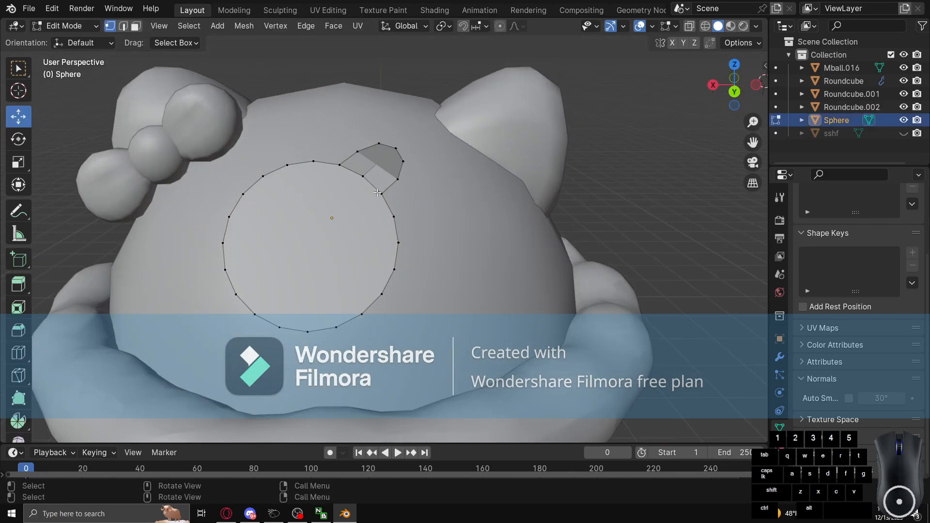
drag(369, 130, 410, 175)
key(x)
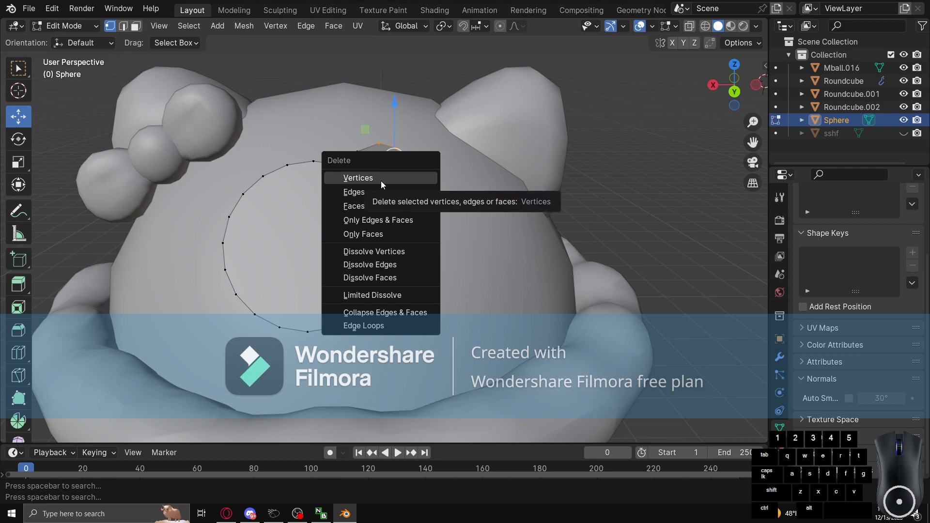
click(380, 178)
scroll(387, 189, down, 2)
scroll(398, 199, up, 5)
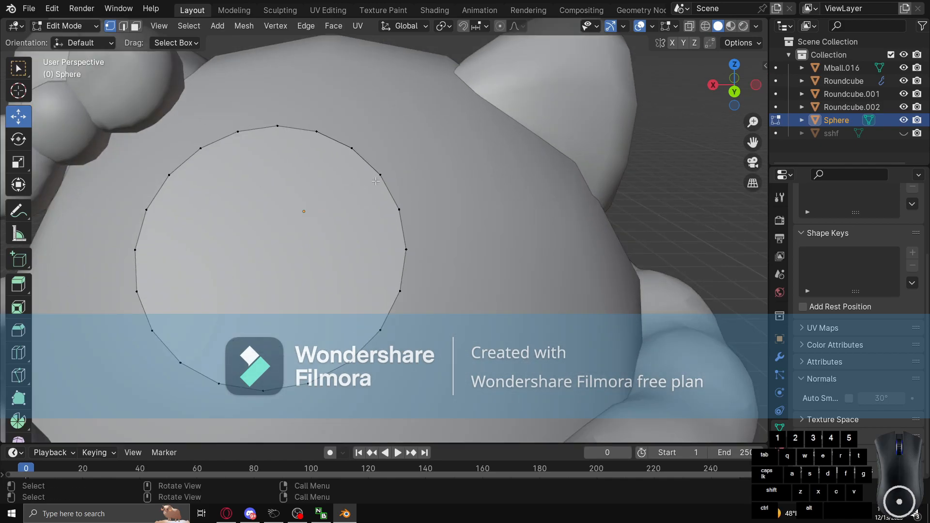
key(shift)
shift+click(357, 150)
key(x)
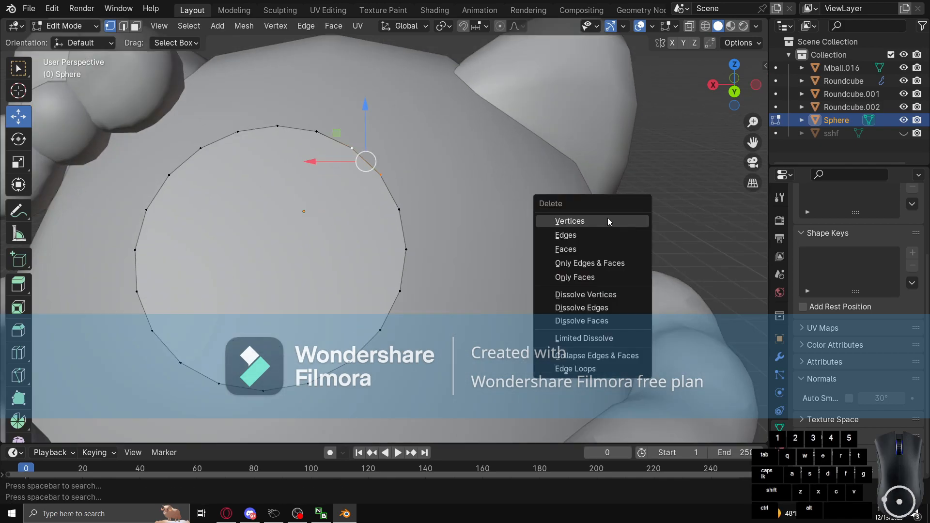
scroll(701, 193, down, 4)
Return to Object Mode and add a 2 m plane beside the hat in the Back orthographic view
key(Tab)
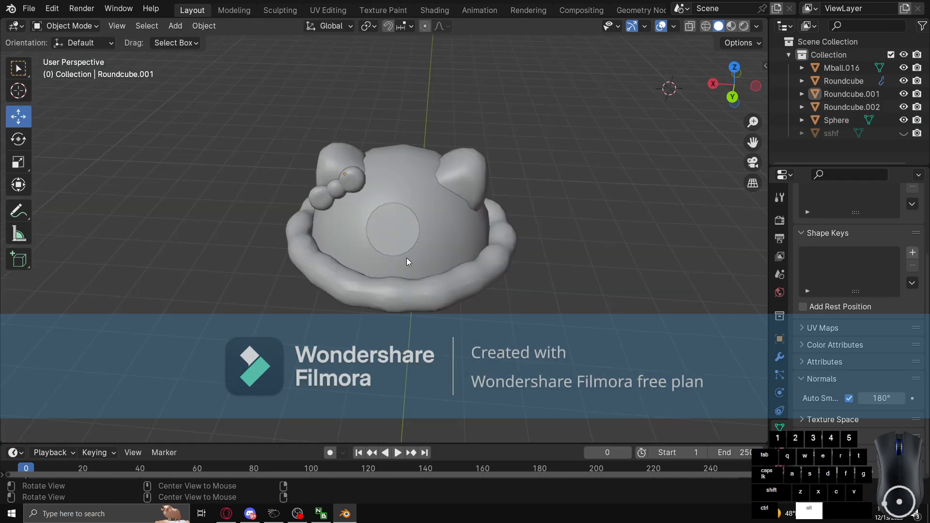
alt+drag(405, 257, 414, 213)
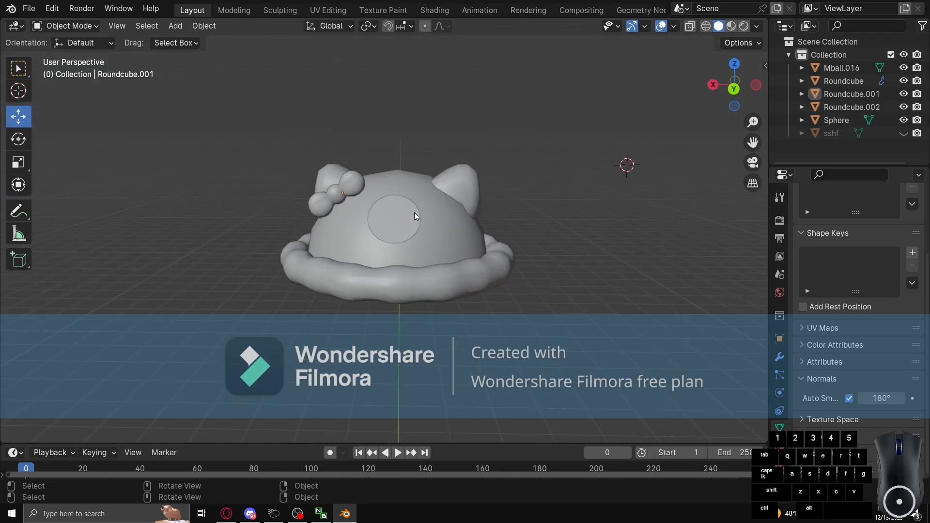
scroll(414, 216, up, 2)
scroll(687, 219, down, 4)
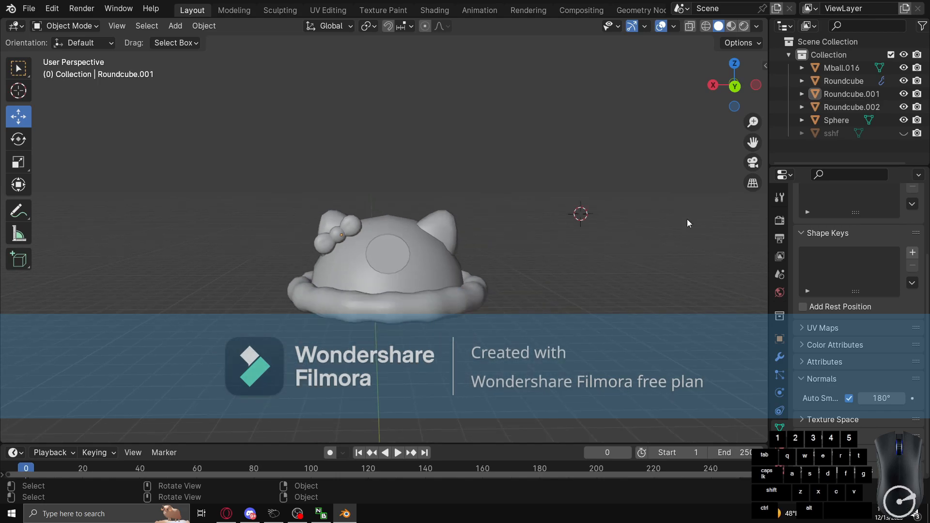
click(734, 89)
drag(752, 143, 379, 175)
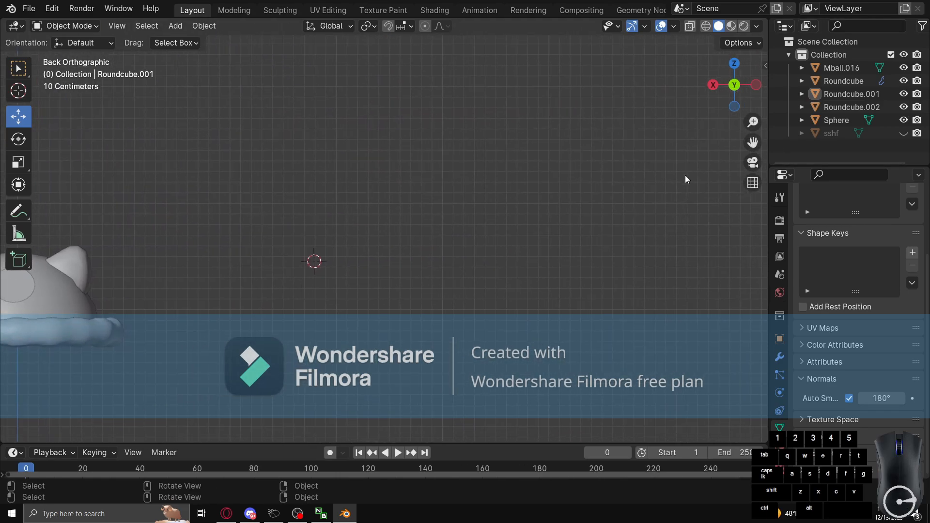
scroll(462, 269, up, 1)
key(shift+a)
mouse_move(406, 240)
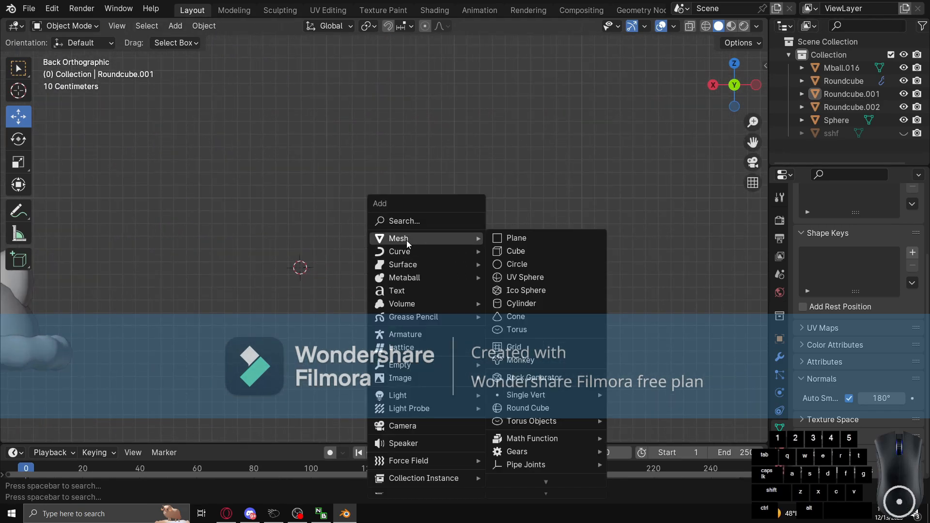
click(521, 238)
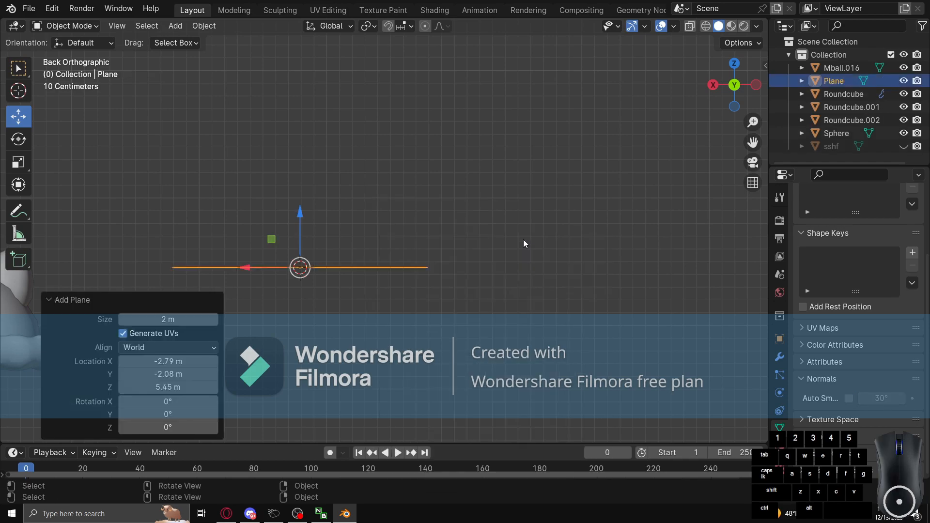
Rotate the plane by -86.9° about the X axis so that it stands upright
click(19, 142)
drag(297, 229, 374, 247)
middle_drag(374, 246, 497, 245)
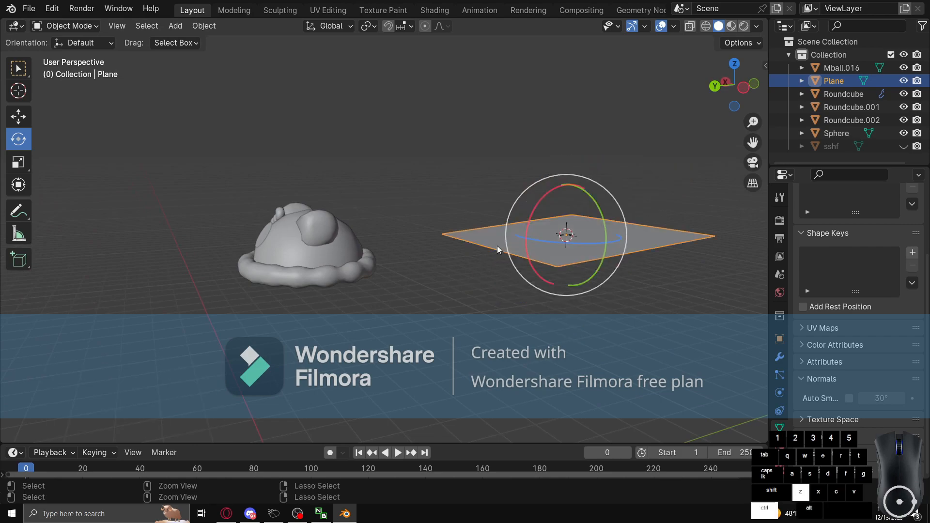
drag(544, 197, 526, 259)
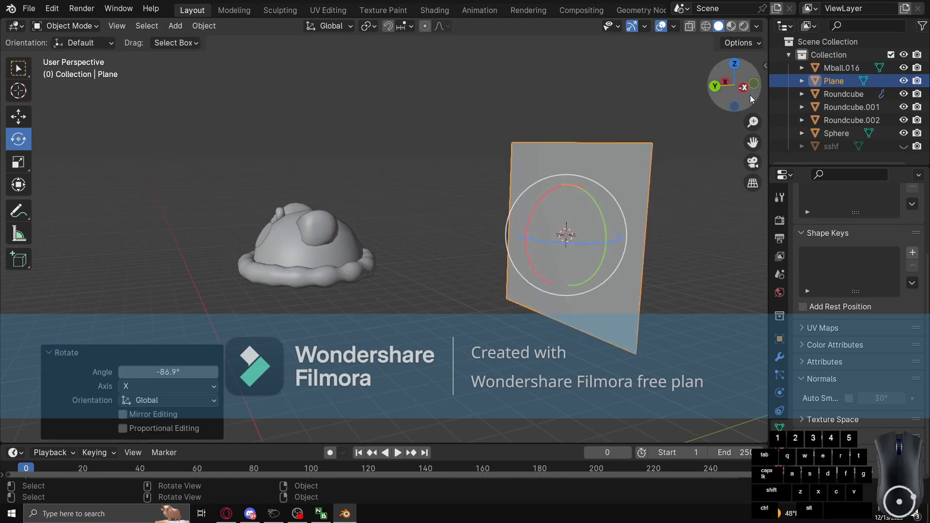
In the Back view, shift the plane along X away from the 3D cursor and scale it by 0.089
click(714, 86)
click(18, 116)
drag(271, 266, 334, 266)
key(s)
click(367, 261)
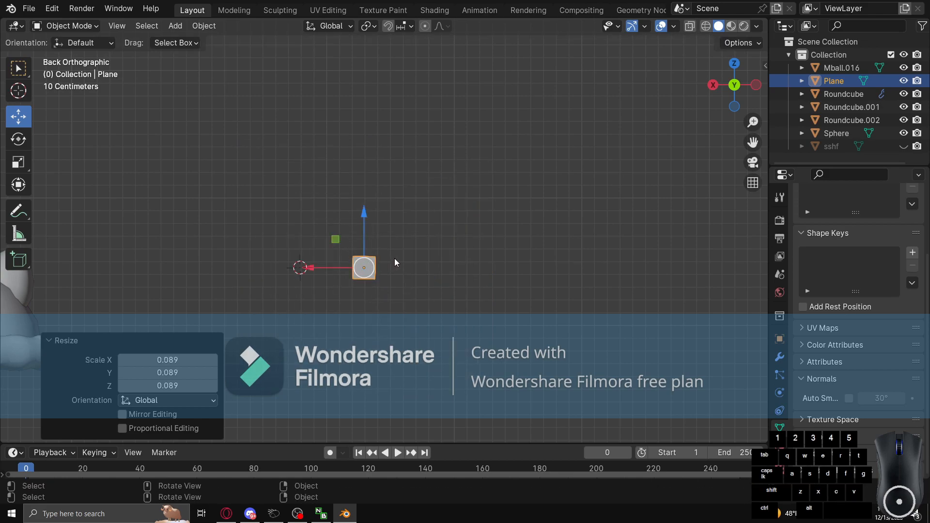
In Edit Mode, extrude the plane's upper edge three times into a strip that bends up and away from the hat
scroll(393, 258, up, 4)
key(Tab)
scroll(411, 249, up, 2)
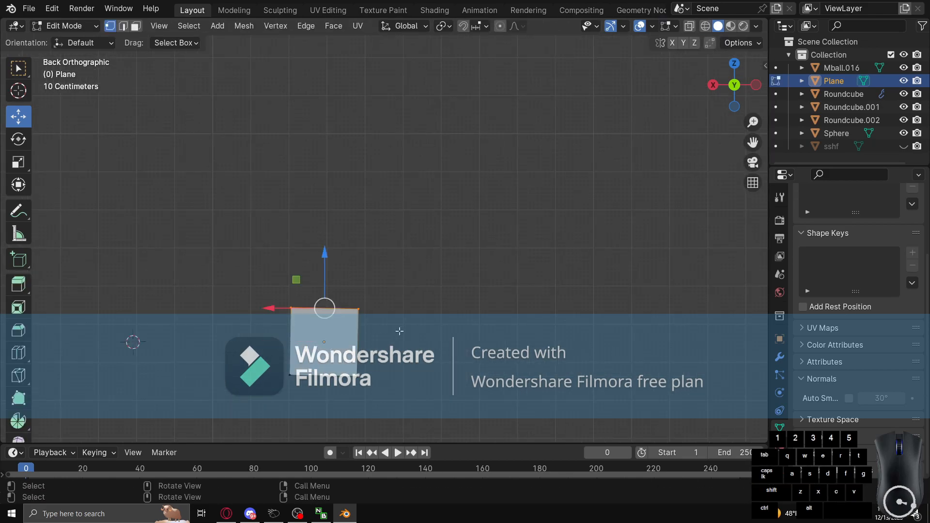
key(e)
click(332, 240)
key(e)
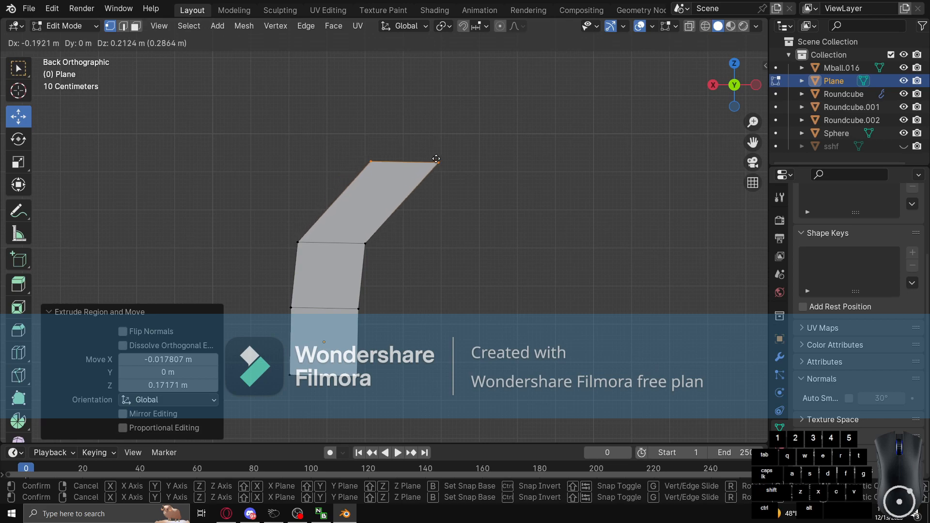
click(464, 152)
key(e)
click(617, 91)
Extrude the strip's end edge back towards the hat, down, and across the strip's lower part
key(e)
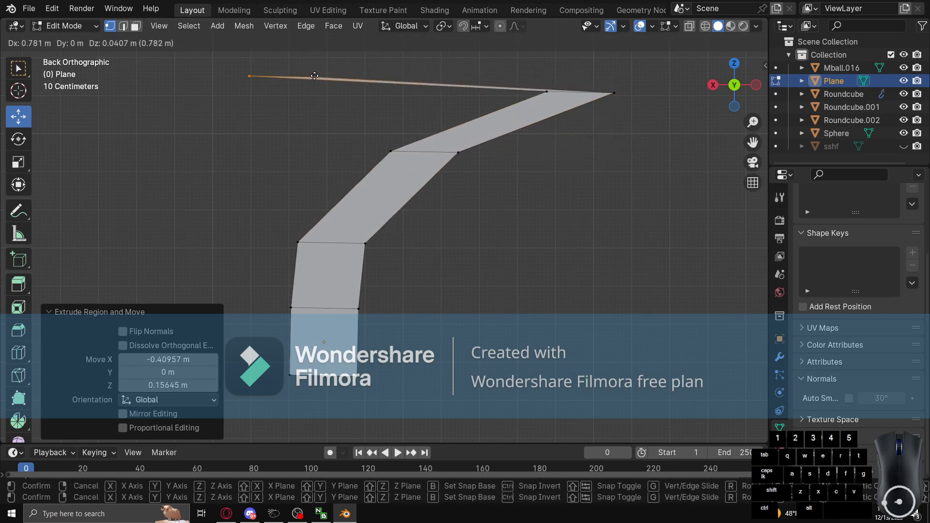
click(297, 228)
key(e)
click(530, 288)
scroll(550, 292, down, 5)
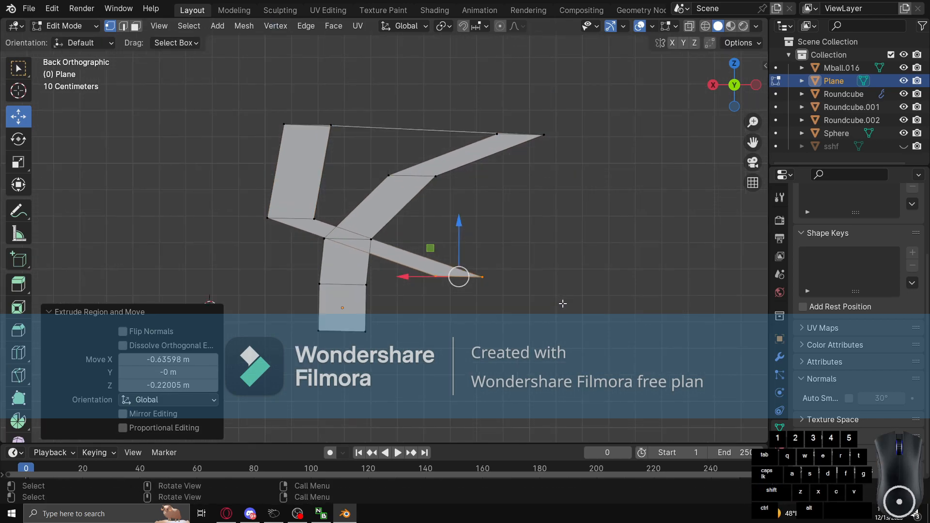
Undo the strip extrusions back to the original square plane
key(ctrl+z)
key(ctrl+z)
key(ctrl+z)
key(ctrl+z)
key(ctrl+z)
scroll(550, 292, up, 5)
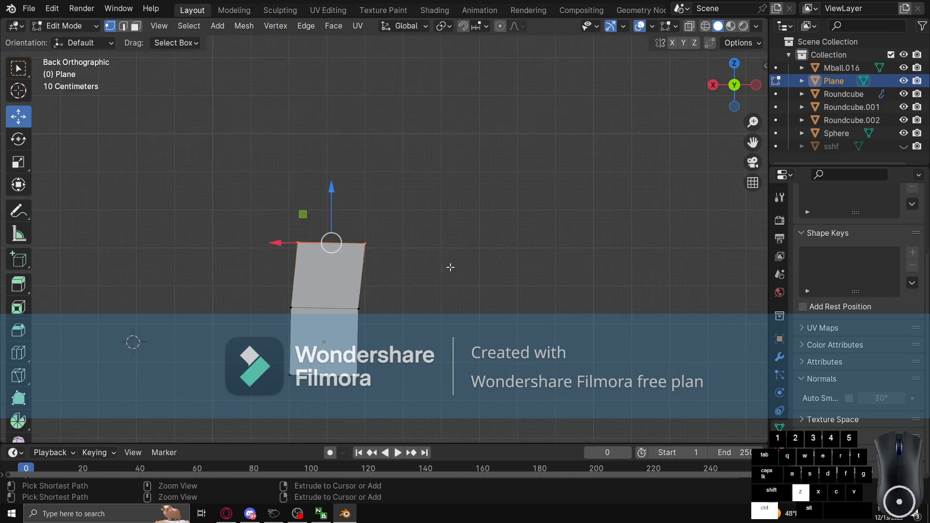
key(ctrl+z)
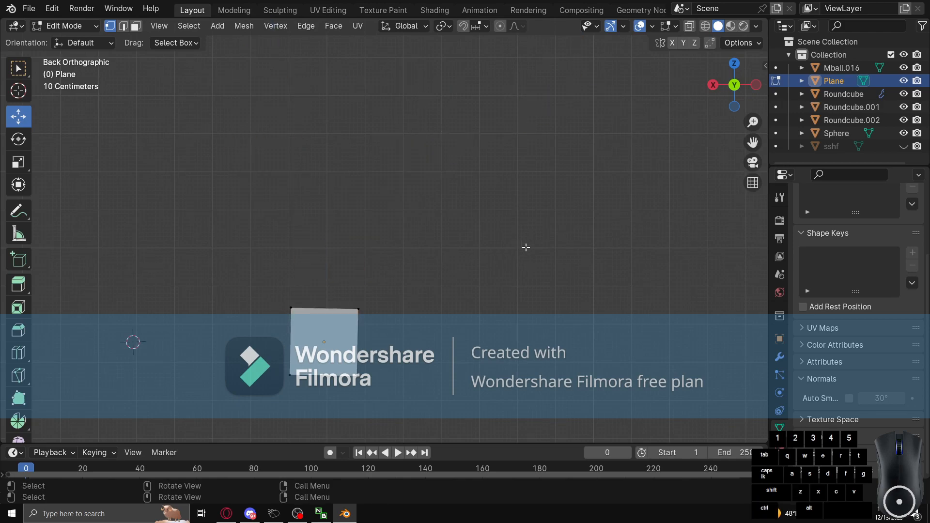
key(ctrl+z)
Delete the plane's vertices except for one upper corner vertex
key(x)
click(315, 310)
key(x)
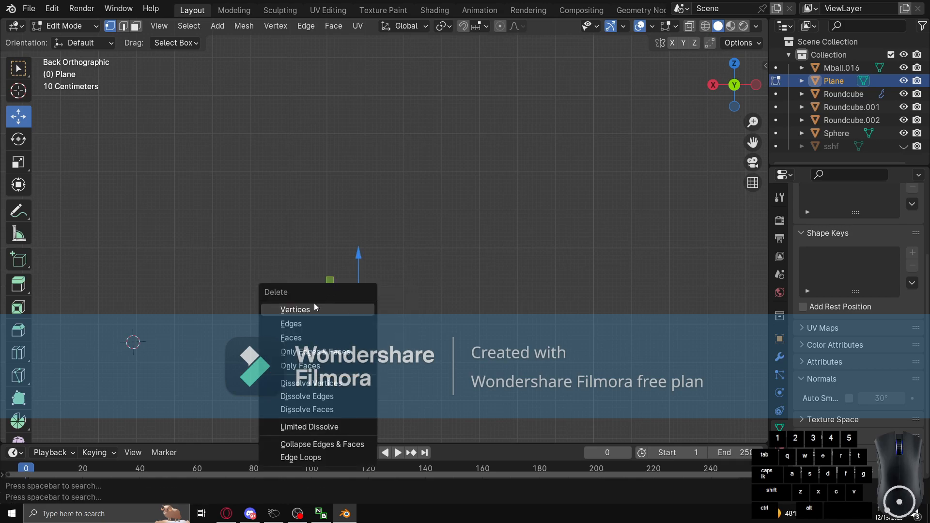
click(314, 307)
Extrude the remaining vertex into a low arched outline that runs up, across, down and back to its starting point
key(e)
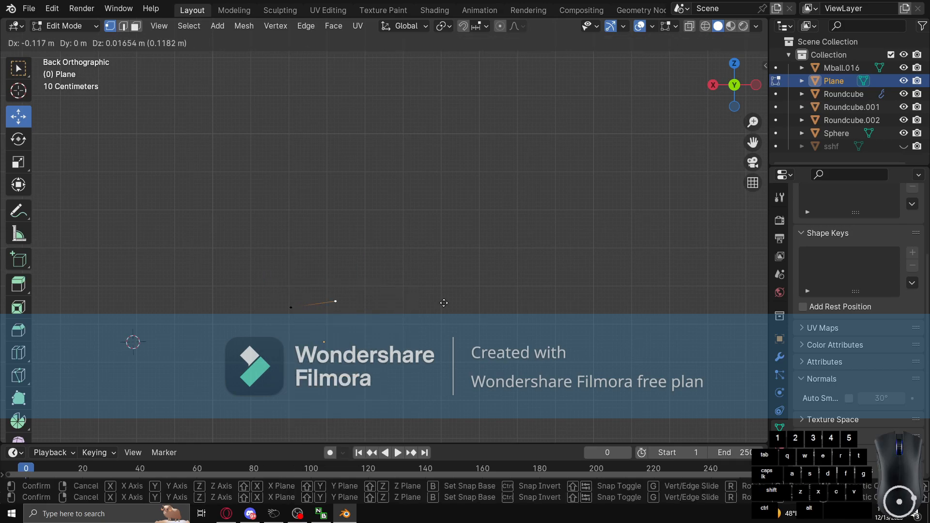
click(390, 275)
key(e)
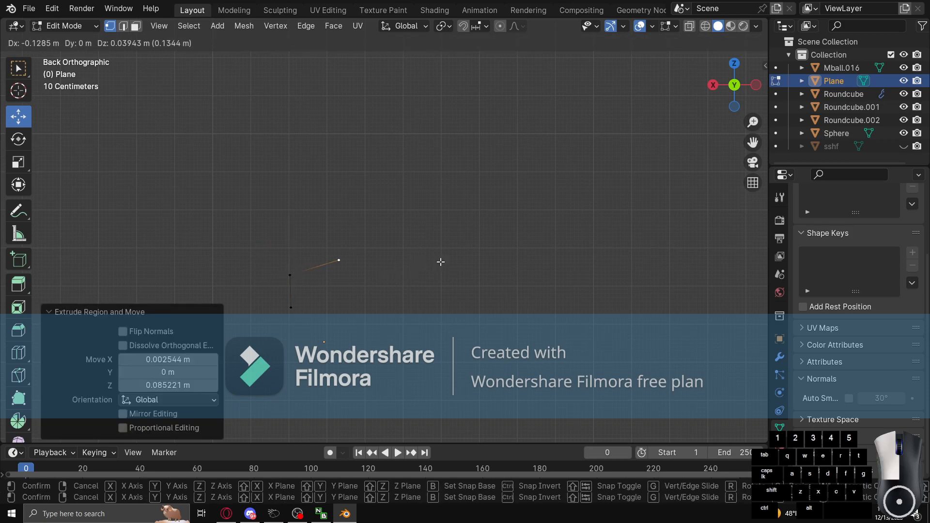
click(542, 259)
key(e)
key(e)
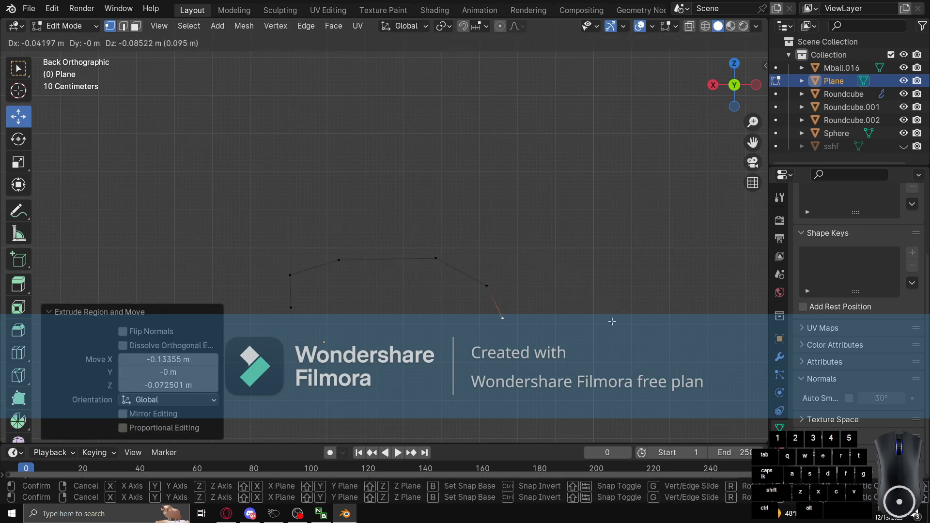
click(401, 314)
Close the outline by merging its end vertex with the starting vertex at center
scroll(313, 330, up, 3)
scroll(317, 303, down, 2)
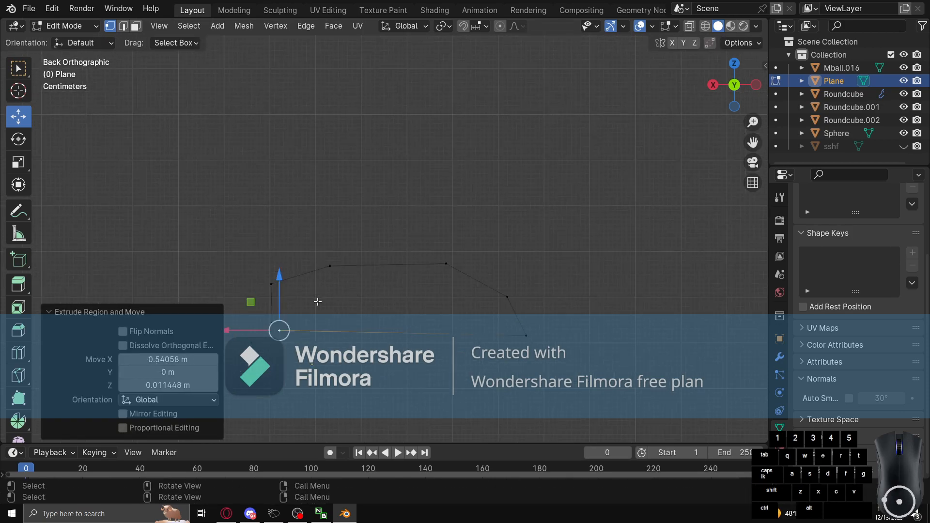
shift+click(273, 324)
key(m)
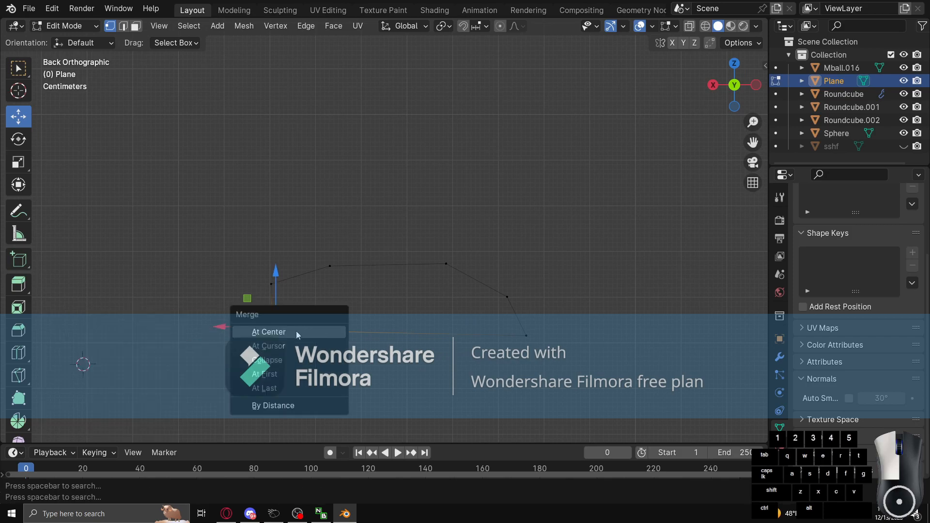
click(295, 330)
Fill the closed outline with a face and return to Object Mode
drag(244, 204, 583, 400)
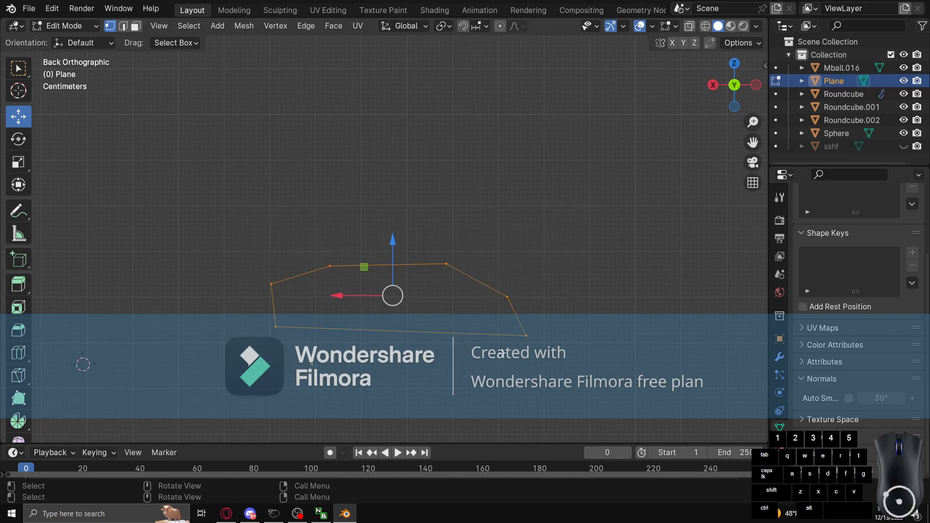
key(f)
scroll(511, 295, down, 4)
click(514, 242)
scroll(502, 260, down, 4)
key(Tab)
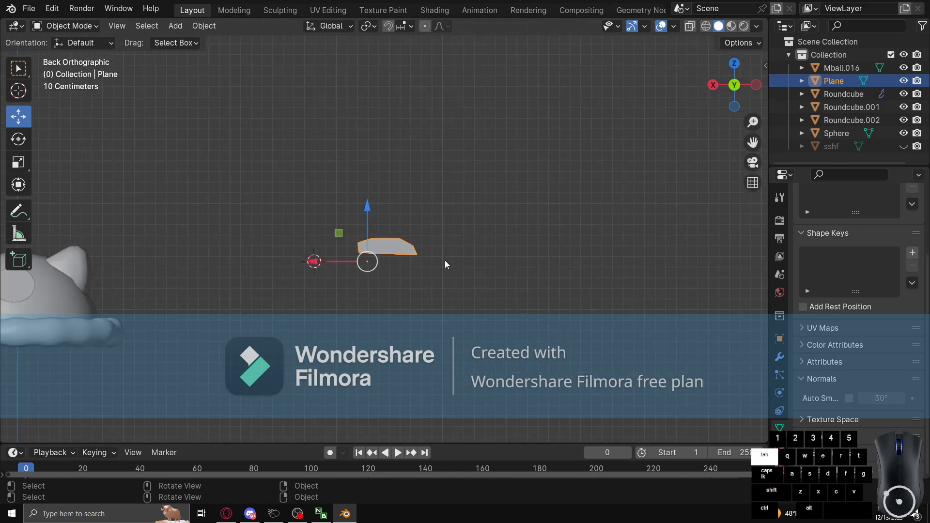
Set a new origin for the flat arched shape
scroll(458, 240, up, 4)
right_click(390, 272)
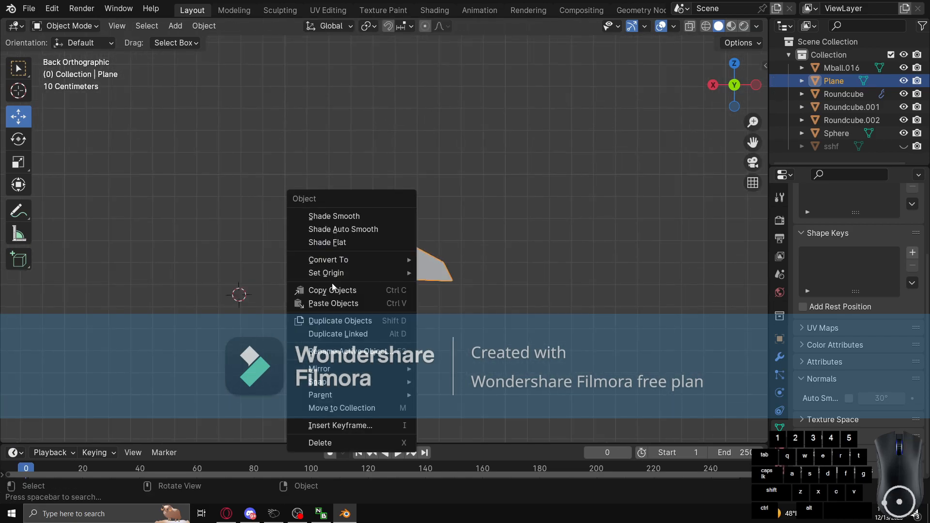
click(370, 336)
click(402, 280)
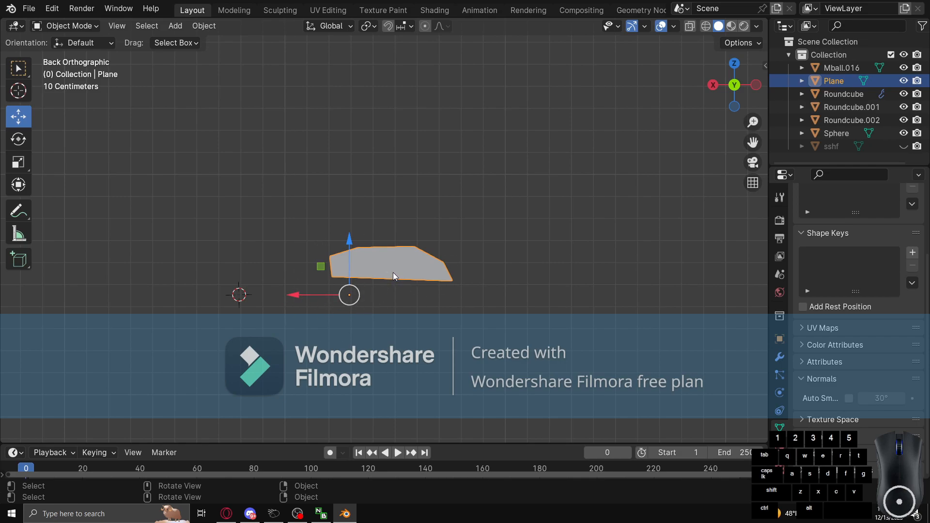
right_click(376, 266)
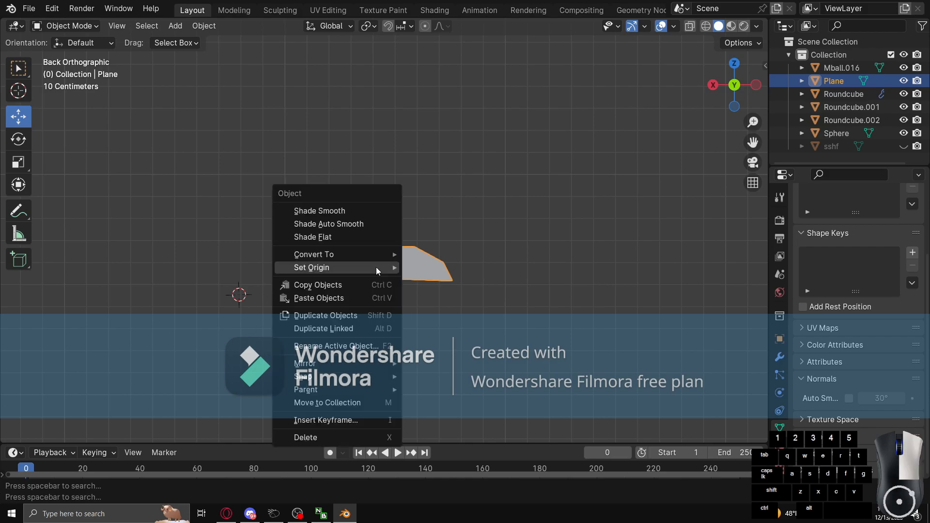
mouse_move(359, 272)
click(443, 272)
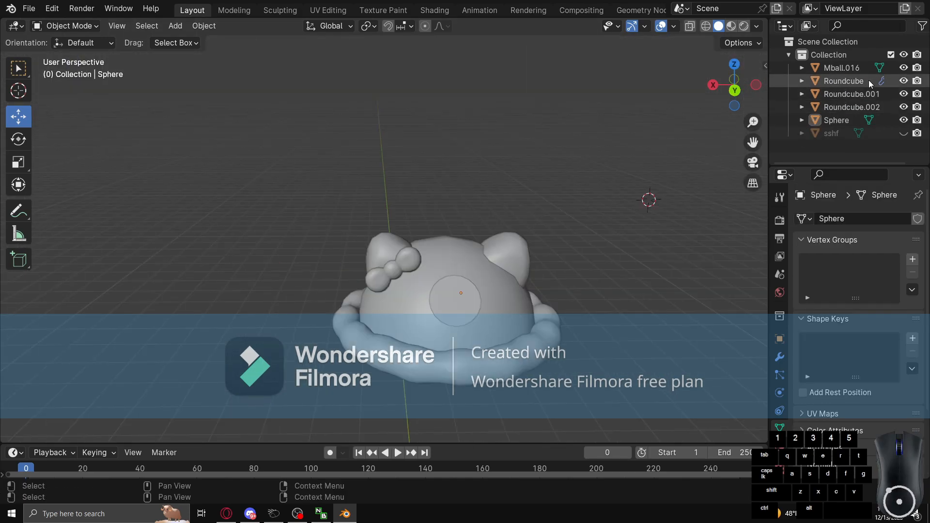
Apply the Mirror modifier on the hat's dome
click(843, 81)
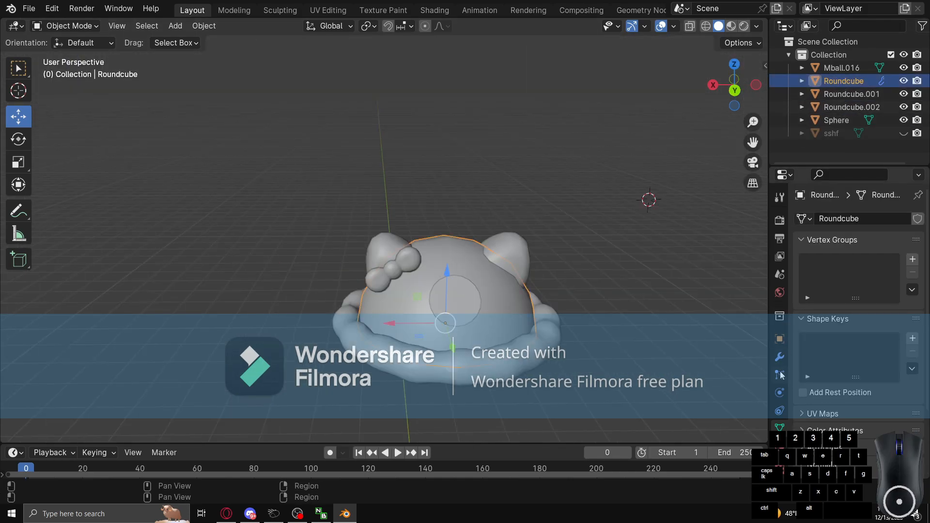
drag(768, 366, 703, 367)
click(714, 357)
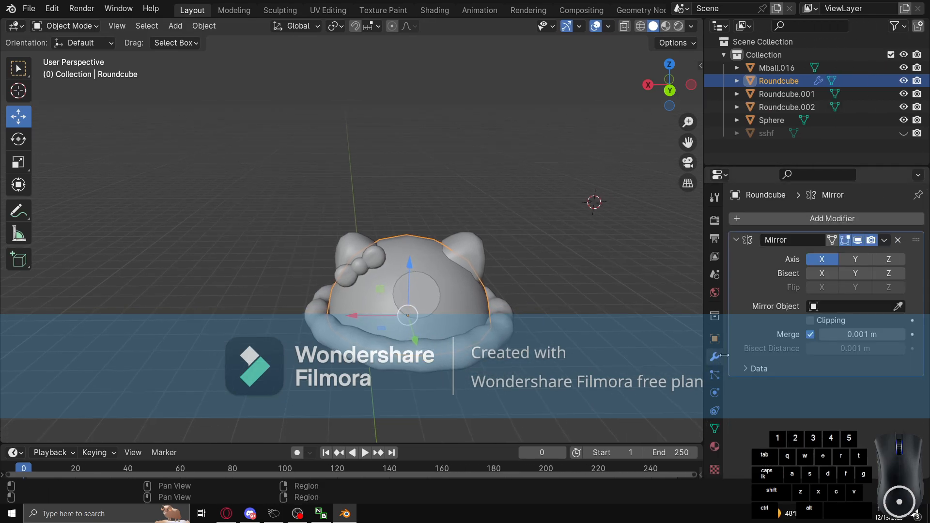
click(882, 240)
click(838, 263)
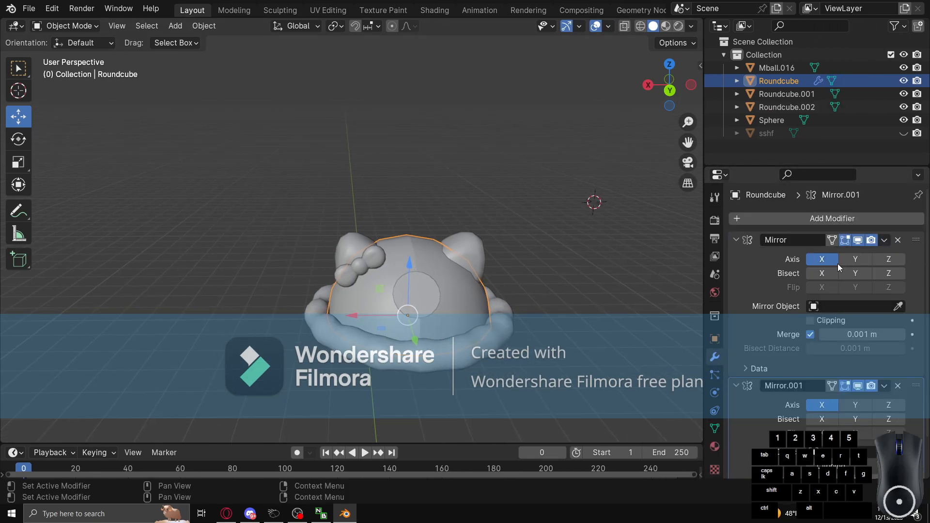
click(898, 385)
click(883, 241)
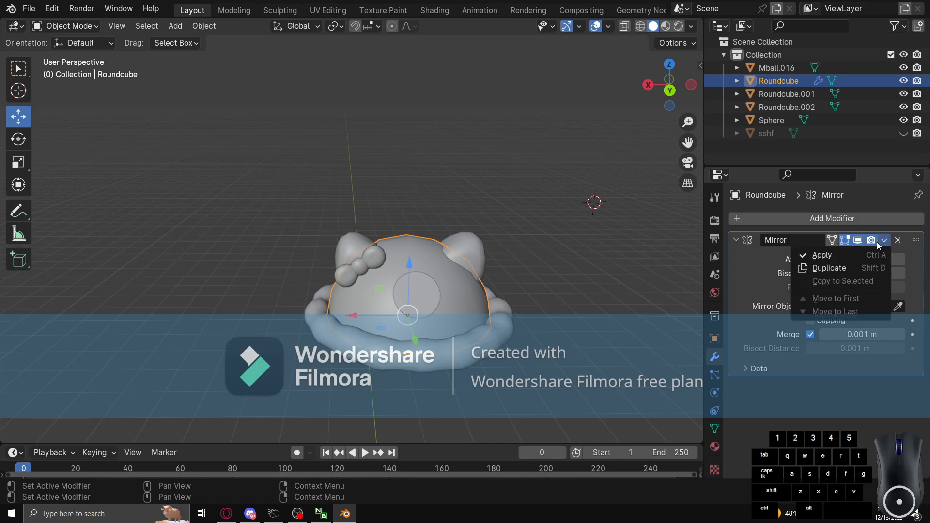
click(818, 254)
click(599, 88)
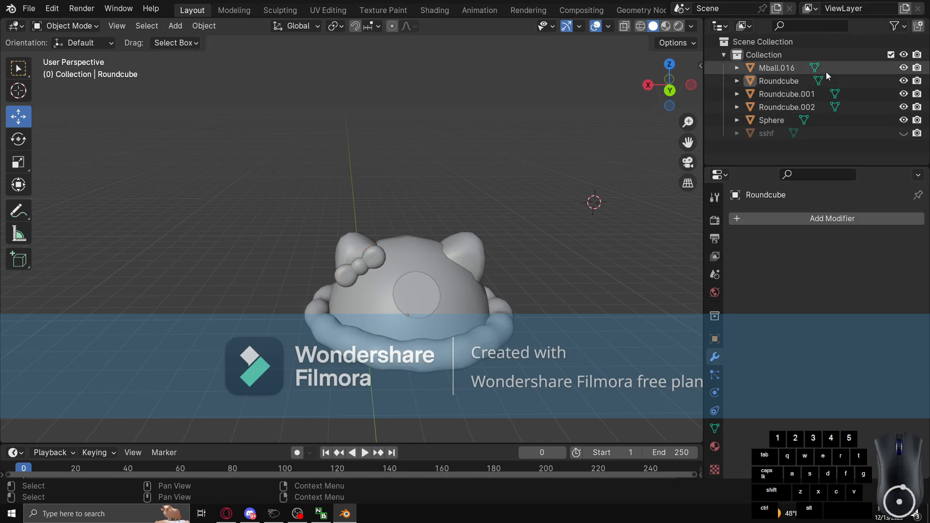
Show face orientation and flip the normals of the disc on the hat's front in Edit Mode
key(shift+f)
scroll(438, 222, up, 2)
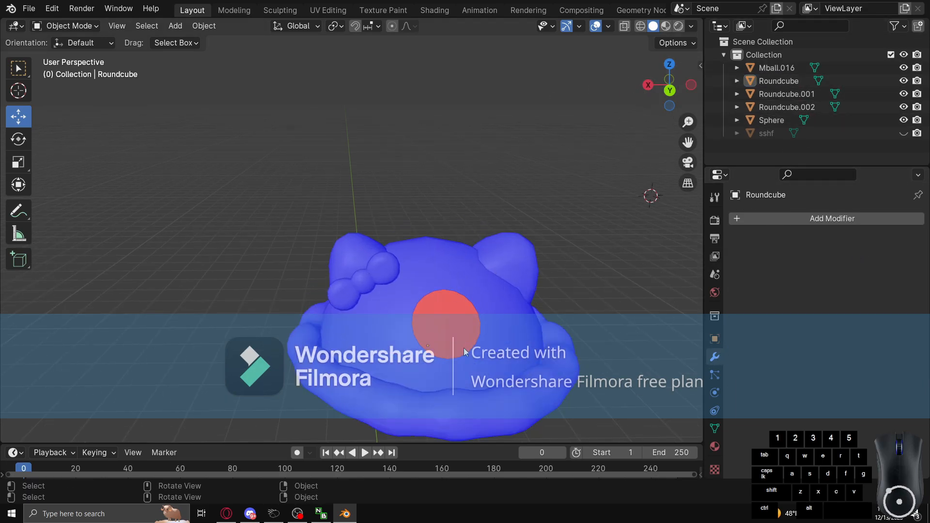
click(464, 347)
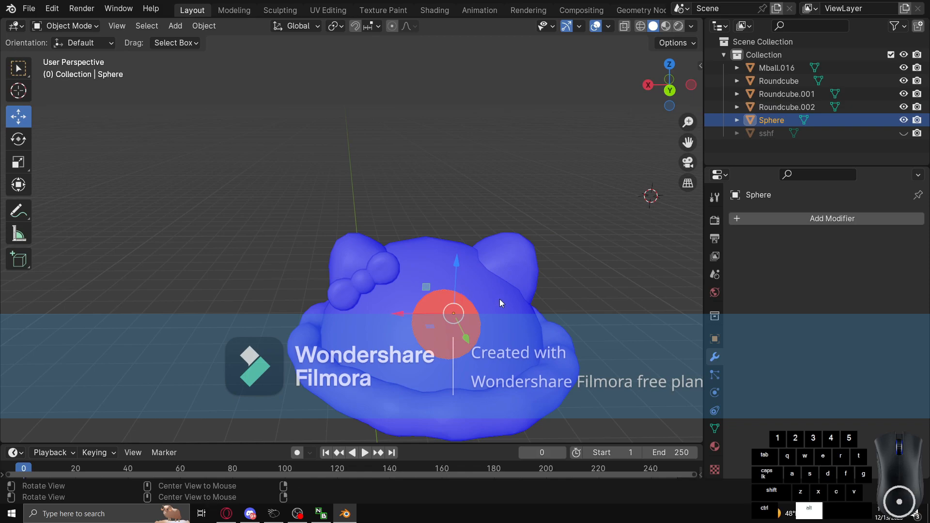
key(Tab)
scroll(484, 310, up, 1)
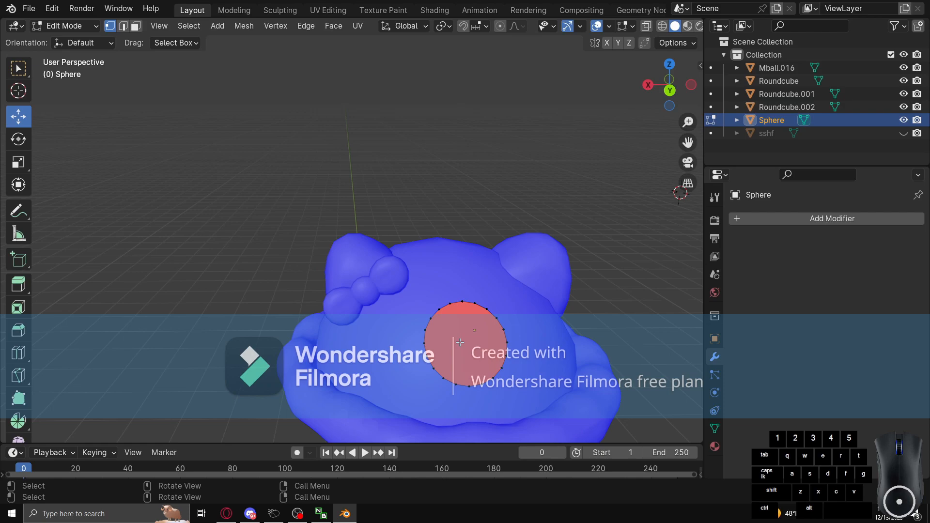
key(l)
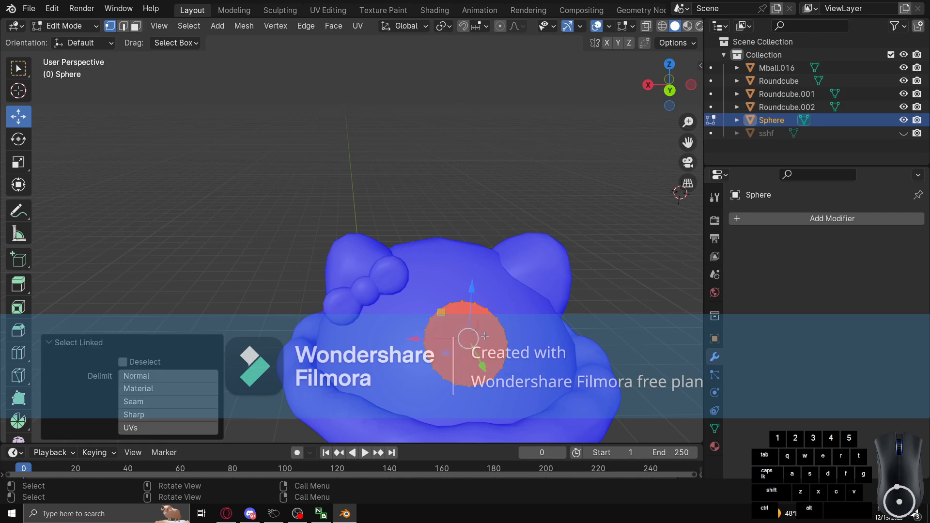
key(alt+n)
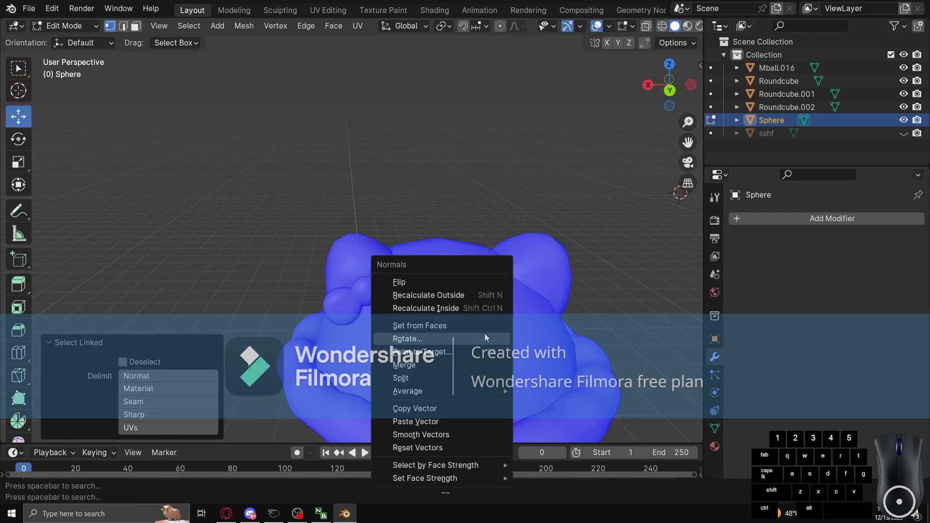
click(472, 276)
Return to Object Mode, hide the face orientation overlay and show the scene statistics
key(Tab)
scroll(585, 249, down, 3)
click(585, 249)
click(421, 141)
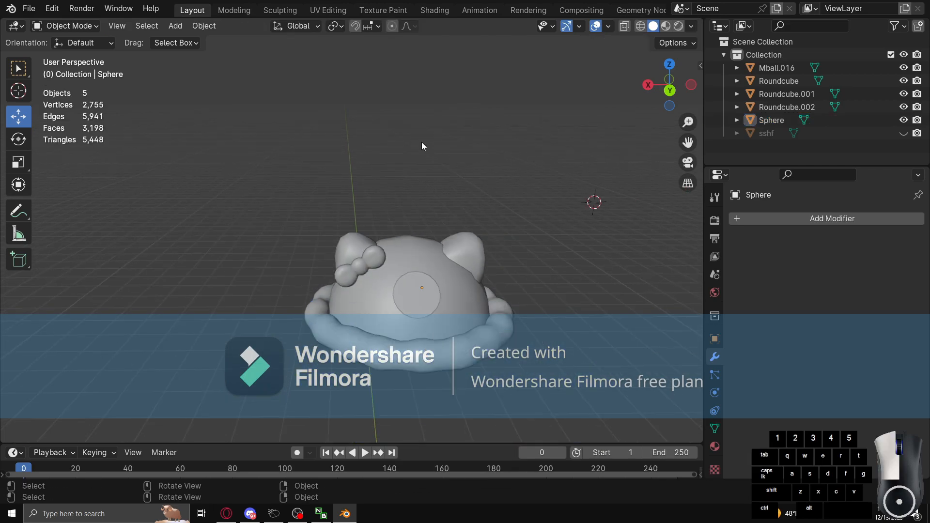
Examine the hat from several angles and check the mesh statistics of its brim
alt+drag(503, 267, 504, 242)
scroll(494, 310, up, 2)
alt+drag(493, 314, 475, 332)
scroll(373, 243, down, 3)
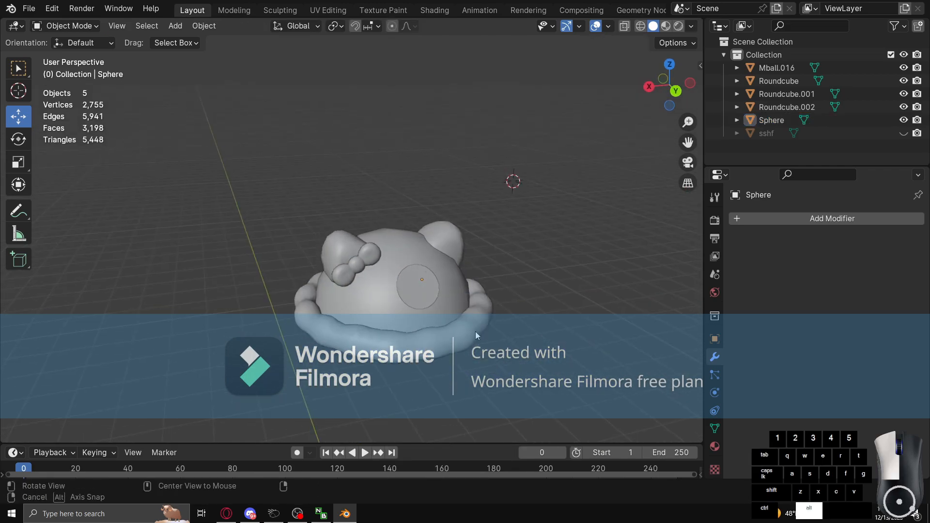
click(426, 325)
alt+drag(538, 354, 506, 353)
scroll(611, 306, up, 1)
click(614, 304)
alt+drag(511, 297, 520, 284)
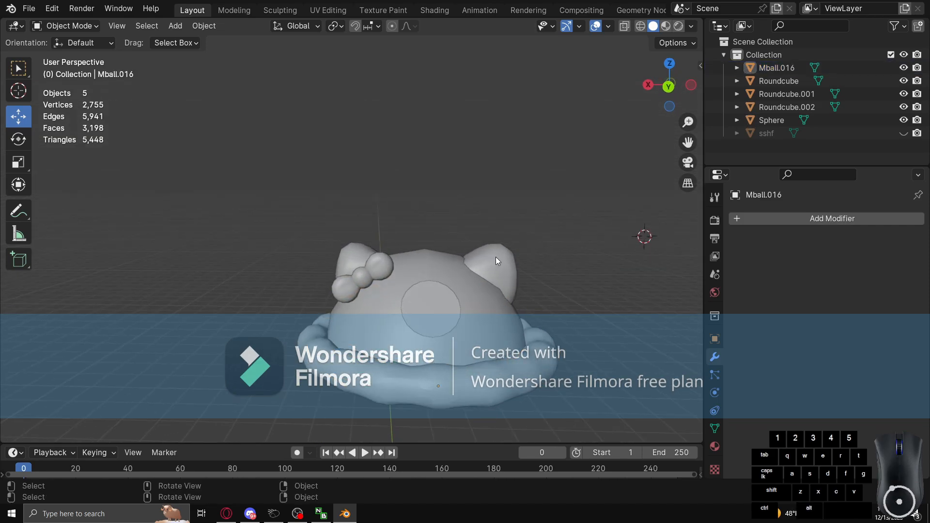
Add a Decimate modifier to the cat ears
click(496, 258)
click(756, 218)
text(de)
key(Return)
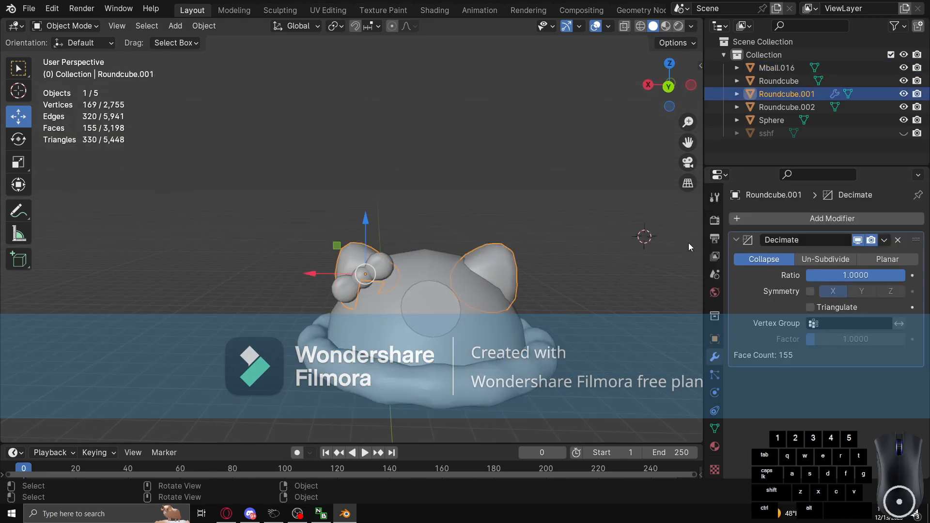
Lower the ears' Decimate ratio to about 0.628 while judging their shape from different angles
drag(868, 275, 791, 275)
alt+drag(601, 265, 568, 268)
scroll(570, 267, up, 1)
drag(826, 275, 865, 274)
click(585, 183)
alt+drag(586, 185, 573, 259)
click(570, 263)
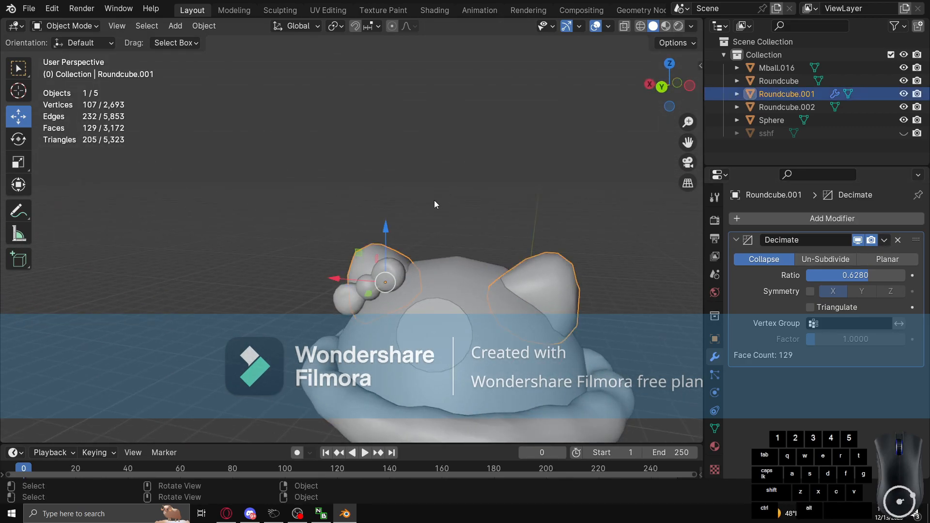
Apply the Decimate modifier on the cat ears
click(317, 224)
click(884, 240)
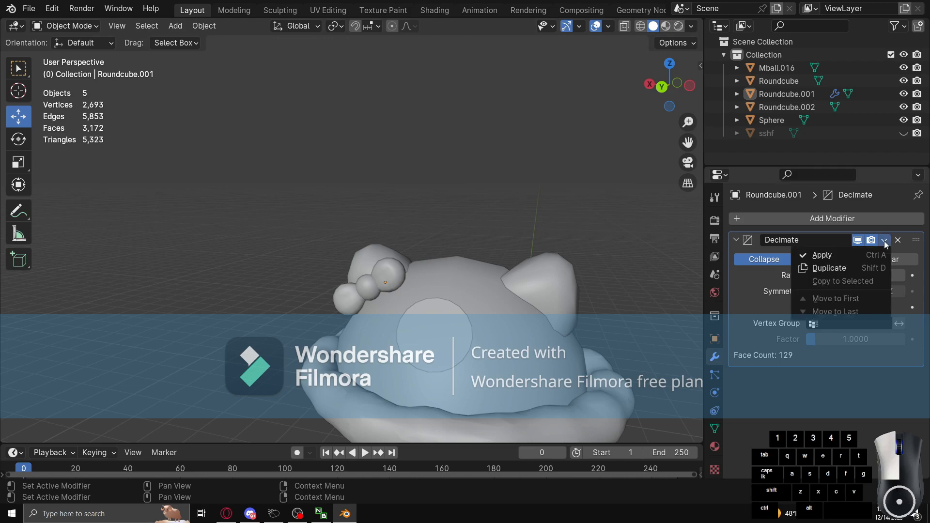
click(845, 249)
Add a Decimate modifier to the hat's brim and try out its Collapse ratio
click(462, 337)
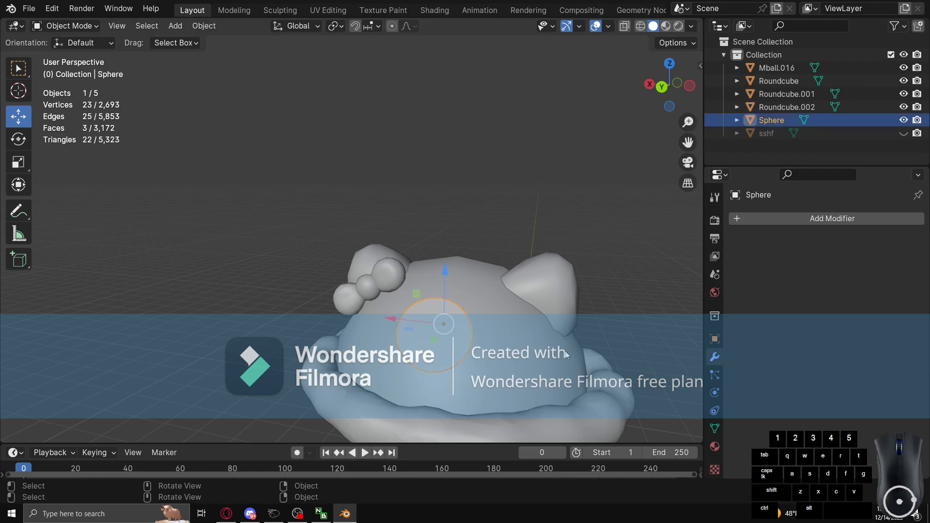
click(567, 354)
click(829, 219)
text(dec)
key(Return)
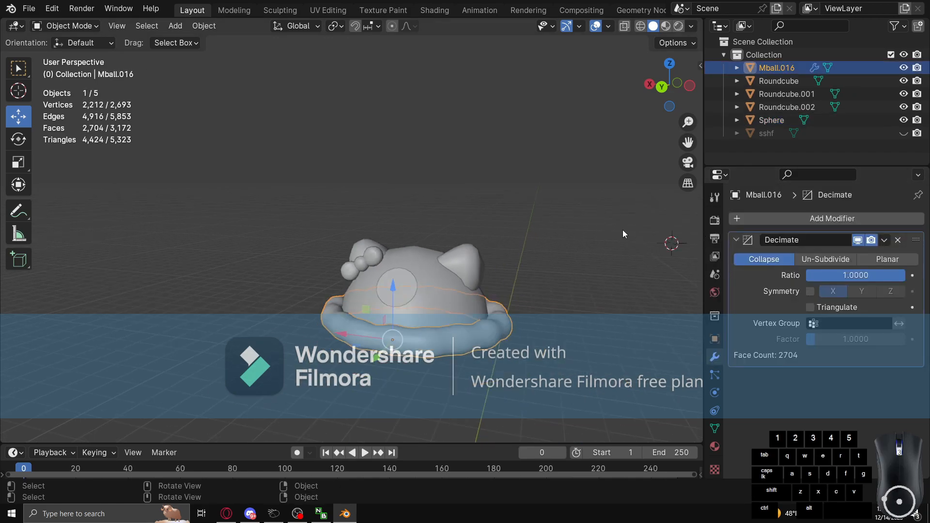
drag(860, 275, 881, 281)
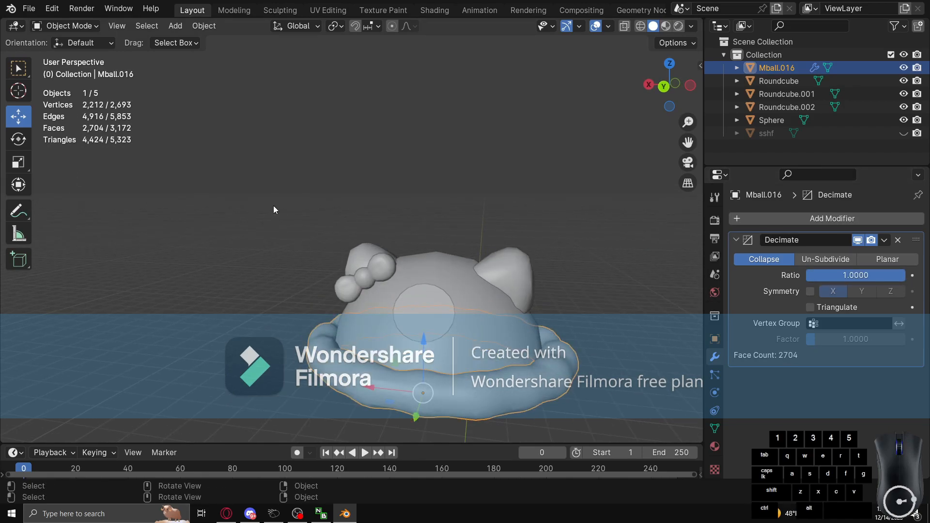